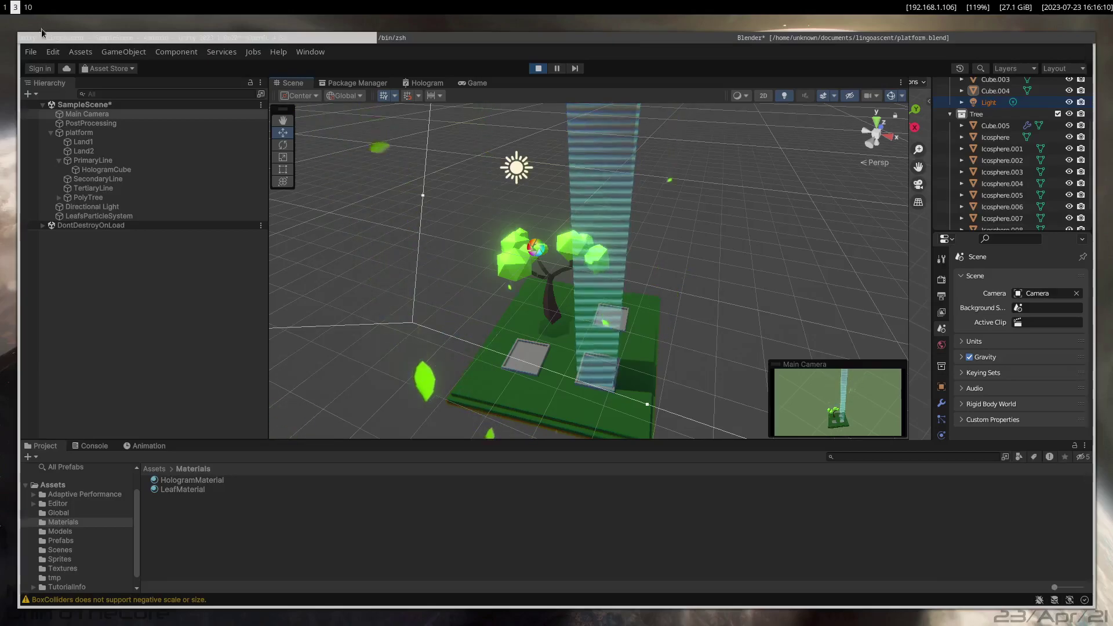
Examine the platform, glowing tree and hologram column in the LingoAscent scene from several angles.
{"action": "left_click", "coordinate": [418, 37]}
{"action": "scroll", "coordinate": [417, 37], "scroll_direction": "up", "scroll_amount": 1}
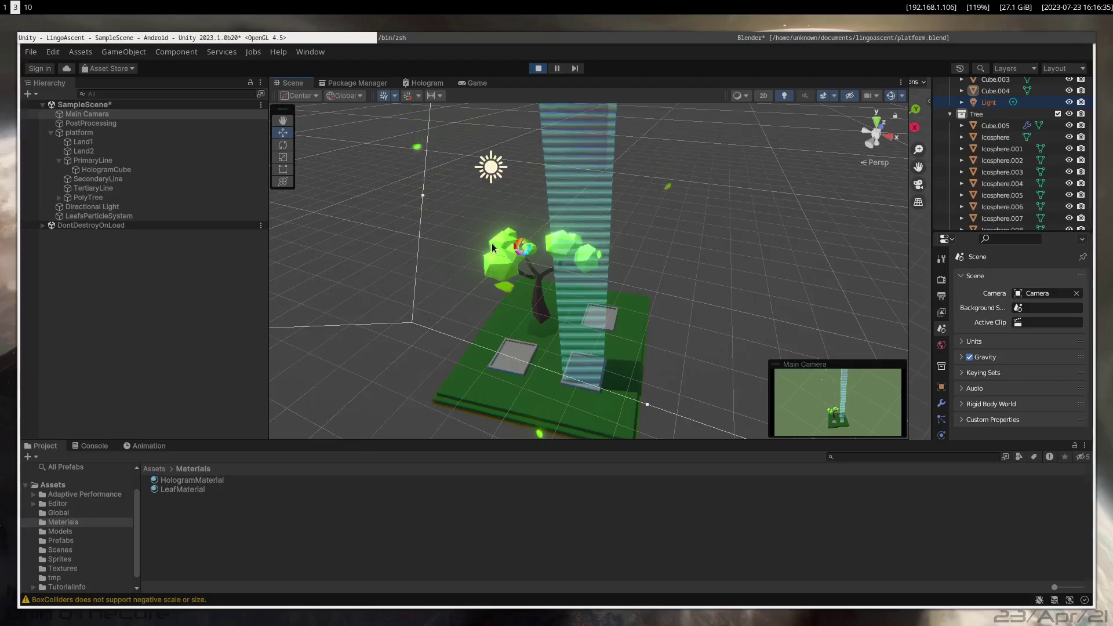
{"action": "left_click_drag", "start_coordinate": [812, 350], "coordinate": [430, 278]}
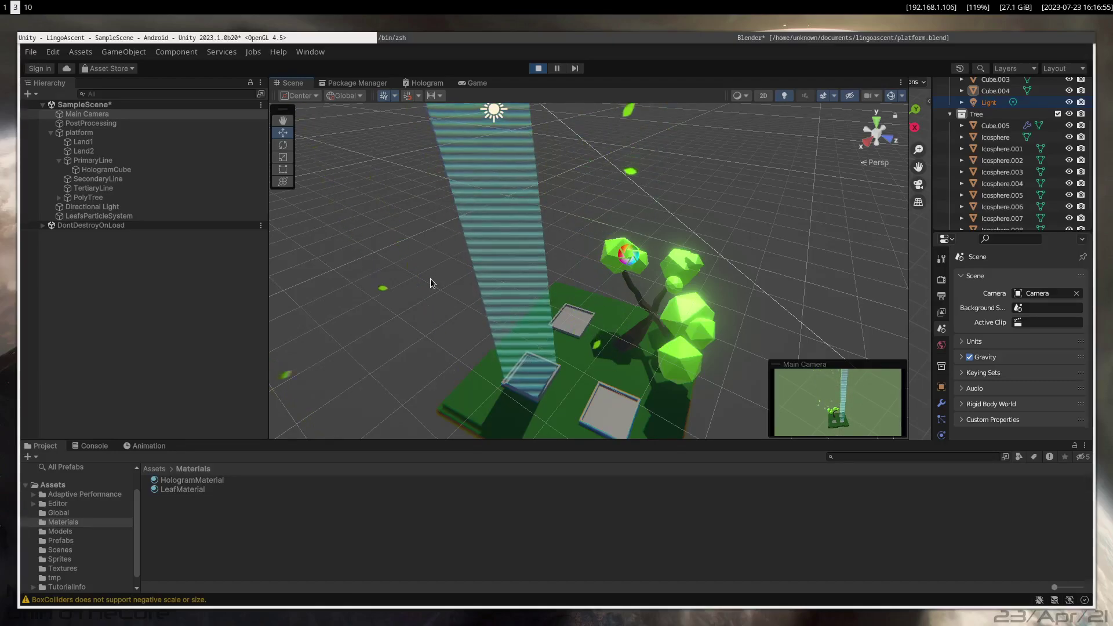
{"action": "left_click_drag", "start_coordinate": [589, 218], "coordinate": [869, 141]}
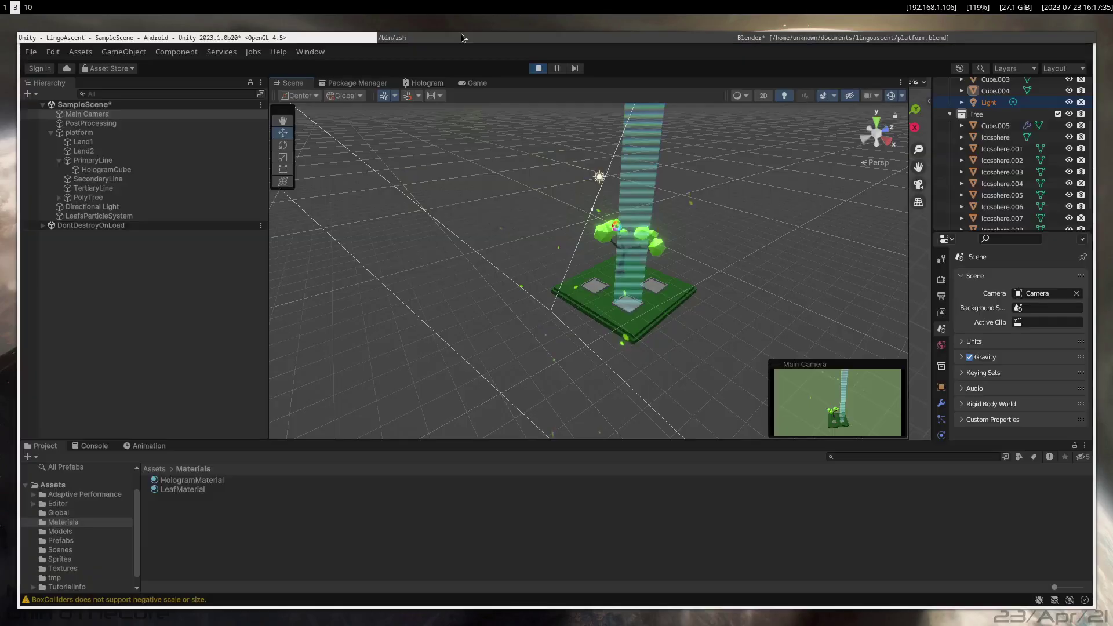
Switch to the browser and examine the monr GitHub repository's file list and README in full screen.
{"action": "key", "text": "super+0"}
{"action": "key", "text": "super+f"}
{"action": "key", "text": "ctrl+1"}
{"action": "key", "text": "super+f"}
{"action": "middle_click", "coordinate": [55, 45]}
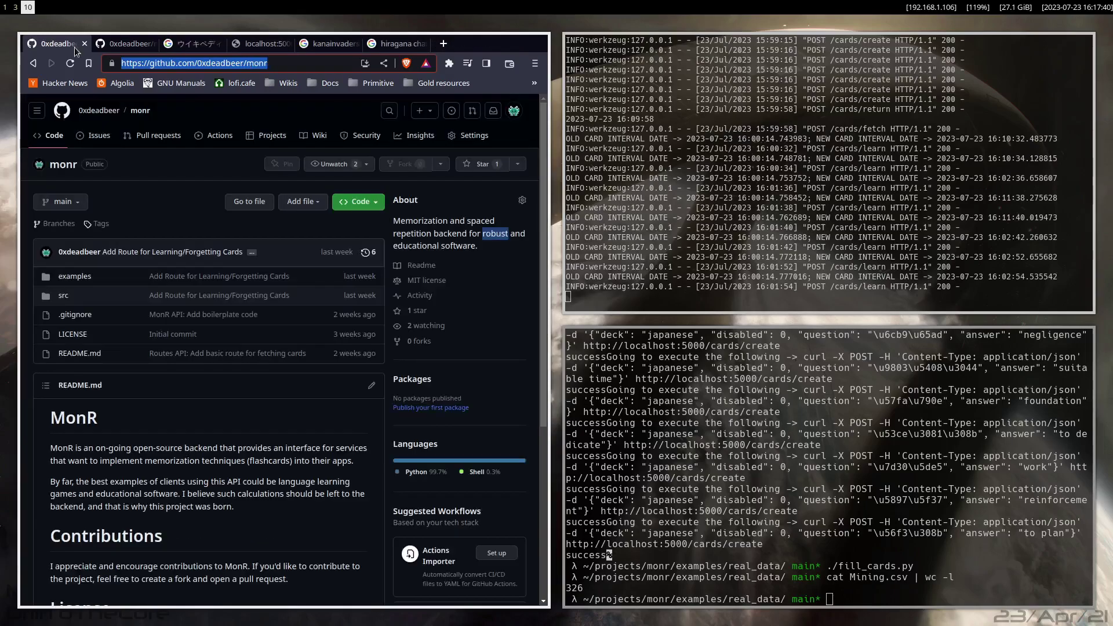
{"action": "scroll", "coordinate": [210, 216], "scroll_direction": "down", "scroll_amount": 5}
{"action": "scroll", "coordinate": [210, 216], "scroll_direction": "up", "scroll_amount": 5}
{"action": "key", "text": "super+f"}
{"action": "scroll", "coordinate": [286, 302], "scroll_direction": "down", "scroll_amount": 3}
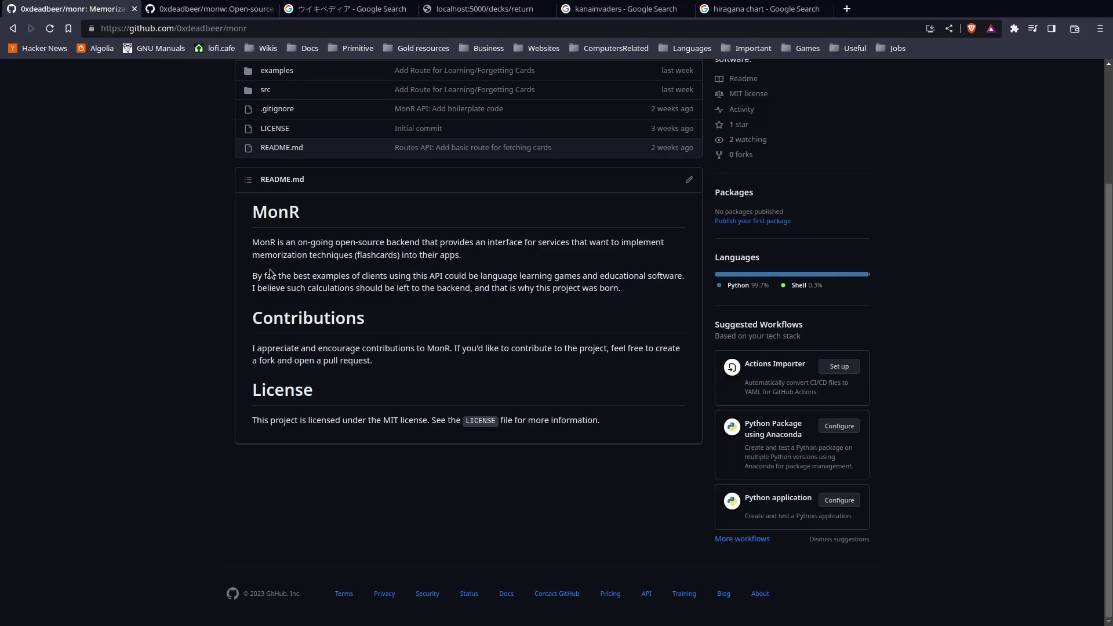
{"action": "scroll", "coordinate": [270, 269], "scroll_direction": "up", "scroll_amount": 3}
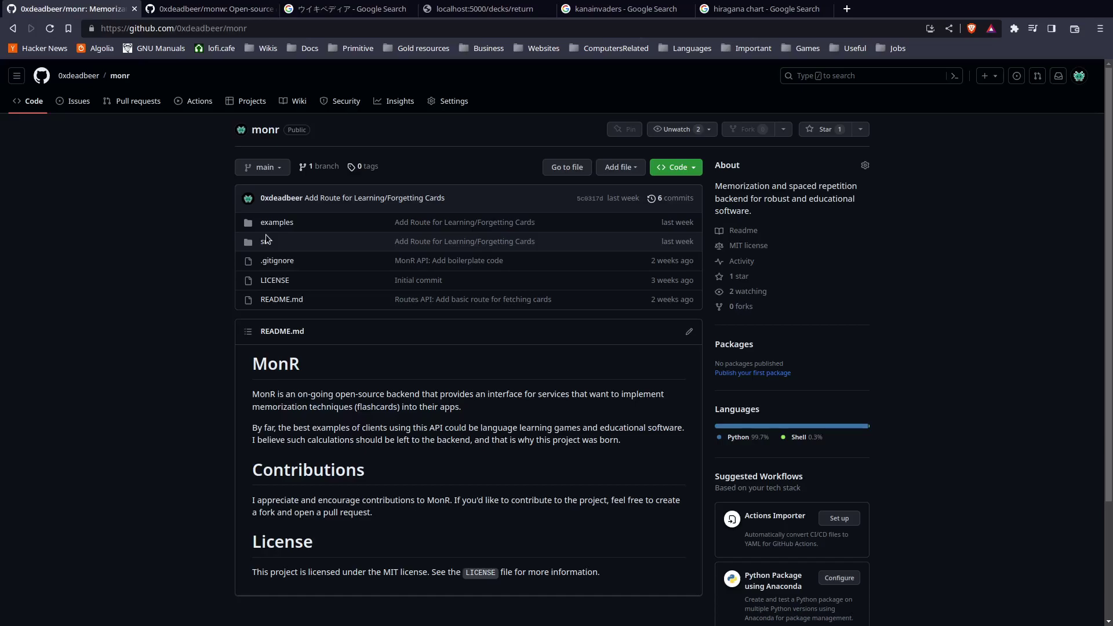
{"action": "key", "text": "super+f"}
{"action": "key", "text": "super+3"}
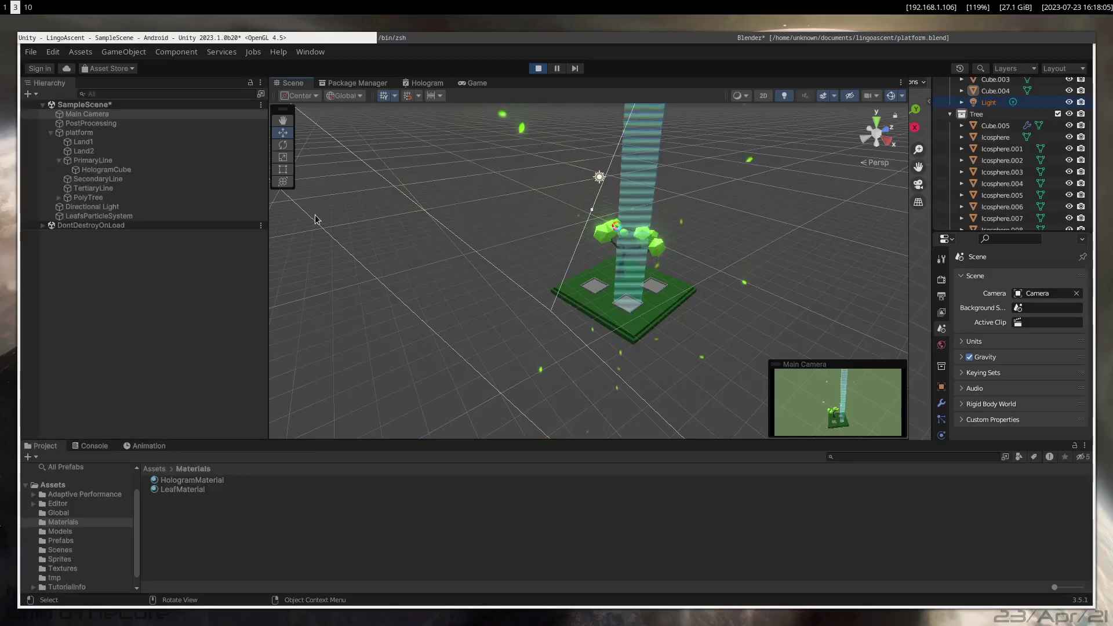
{"action": "scroll", "coordinate": [607, 186], "scroll_direction": "up", "scroll_amount": 2}
Load localhost:5000 in a new browser tab and highlight the status line on the page.
{"action": "key", "text": "super+0"}
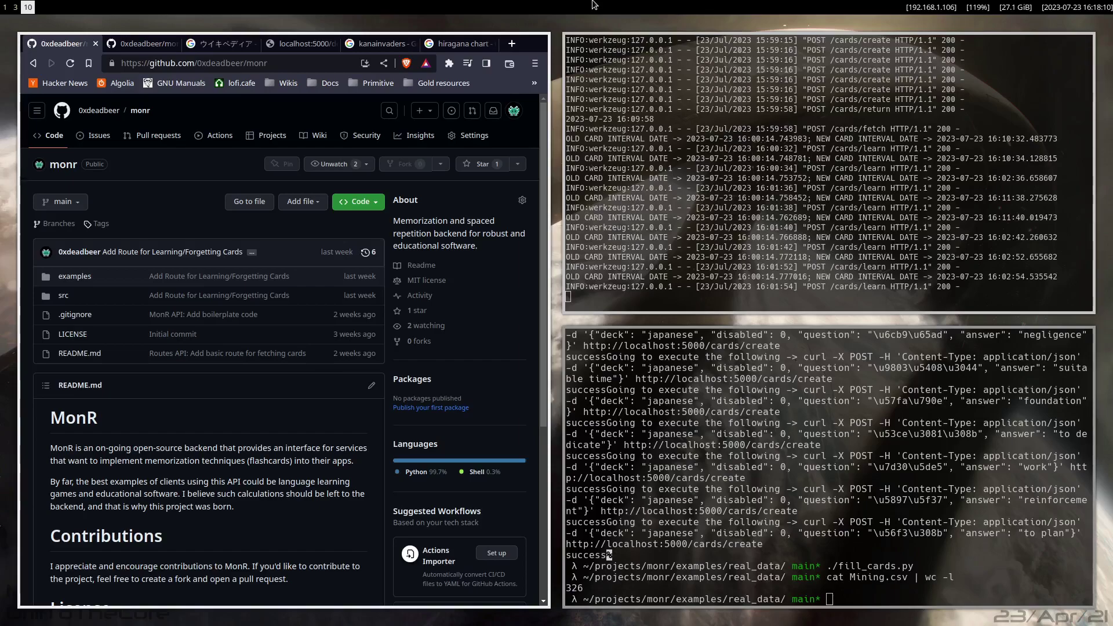
{"action": "key", "text": "ctrl+t"}
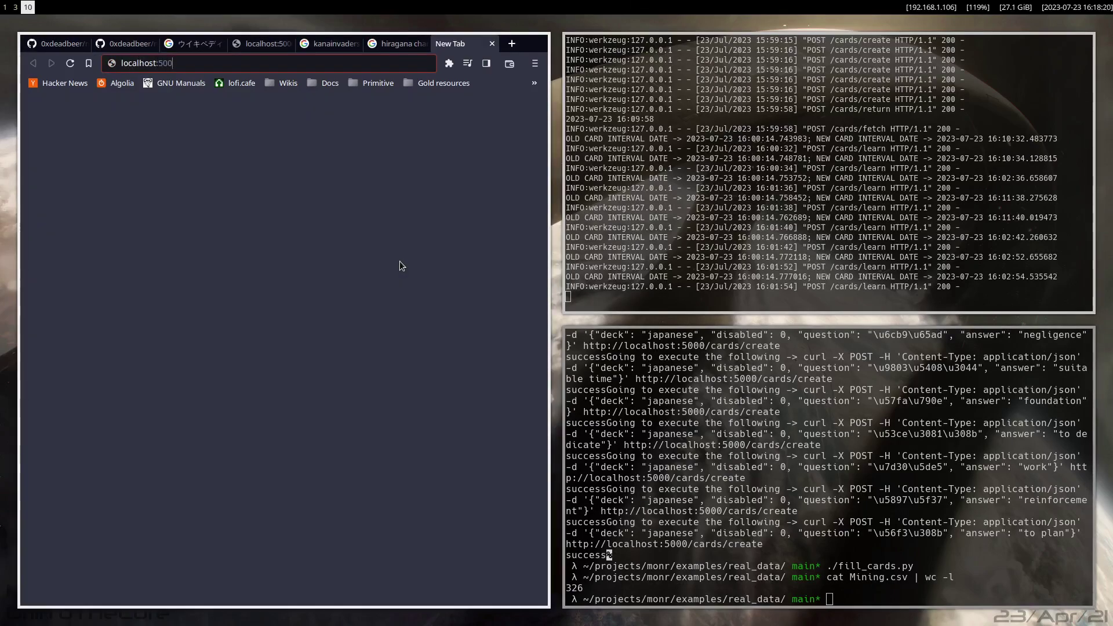
{"action": "key", "text": "Return"}
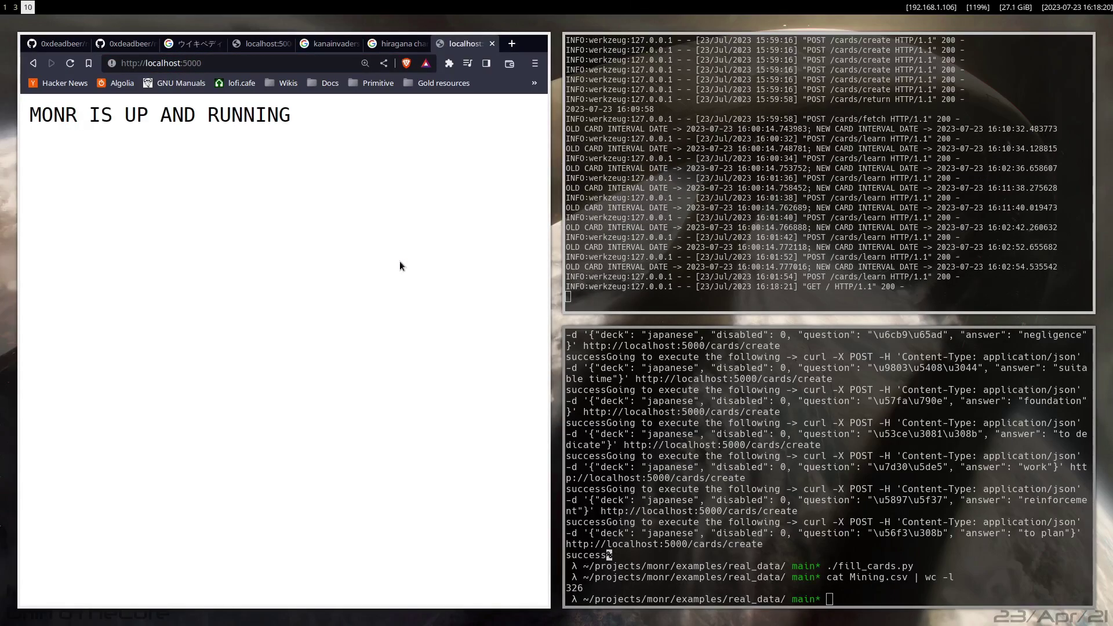
{"action": "double_click", "coordinate": [96, 115]}
{"action": "left_click", "coordinate": [191, 63]}
{"action": "left_click", "coordinate": [190, 113]}
{"action": "left_click_drag", "start_coordinate": [42, 114], "coordinate": [317, 106]}
Load the backend's deck list at localhost:5000/decks/return in the same tab.
{"action": "left_click", "coordinate": [246, 73]}
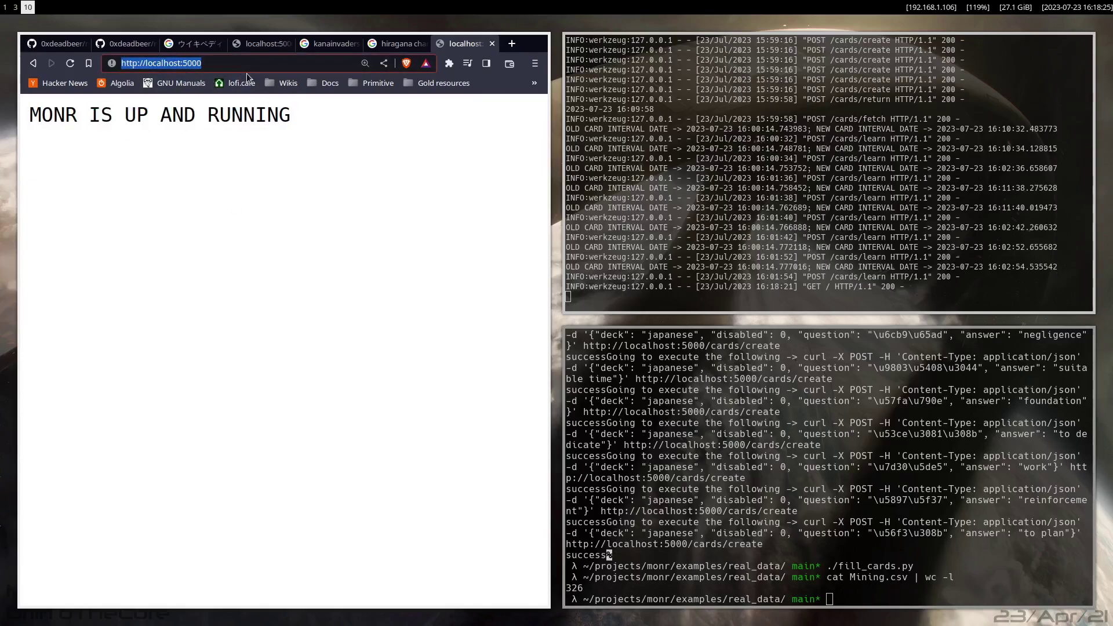
{"action": "left_click", "coordinate": [246, 73]}
{"action": "type", "text": "decks/returns"}
{"action": "key", "text": "Return"}
{"action": "left_click", "coordinate": [263, 65]}
{"action": "left_click", "coordinate": [268, 64]}
{"action": "key", "text": "BackSpace"}
{"action": "key", "text": "Return"}
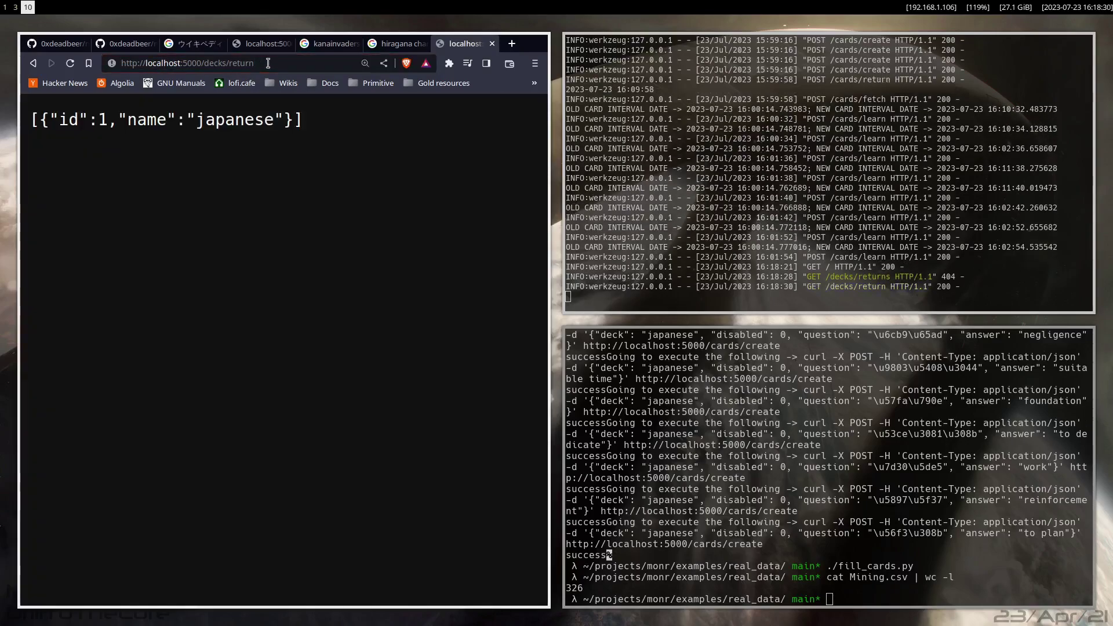
Highlight parts of the returned deck JSON to examine the deck's id and name fields.
{"action": "double_click", "coordinate": [111, 116]}
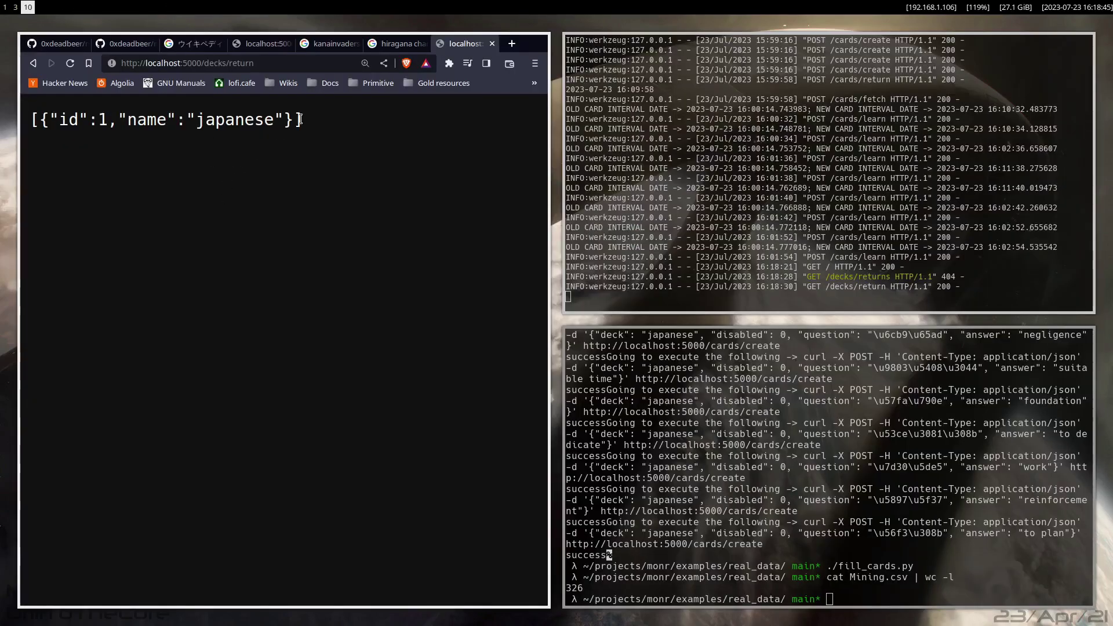
{"action": "left_click_drag", "start_coordinate": [300, 119], "coordinate": [116, 120]}
{"action": "key", "text": "super+3"}
{"action": "key", "text": "super+0"}
{"action": "left_click_drag", "start_coordinate": [351, 157], "coordinate": [79, 116]}
{"action": "left_click", "coordinate": [81, 116]}
Switch to the MonW Unity project and open the Picker script in the code editor.
{"action": "key", "text": "super+1"}
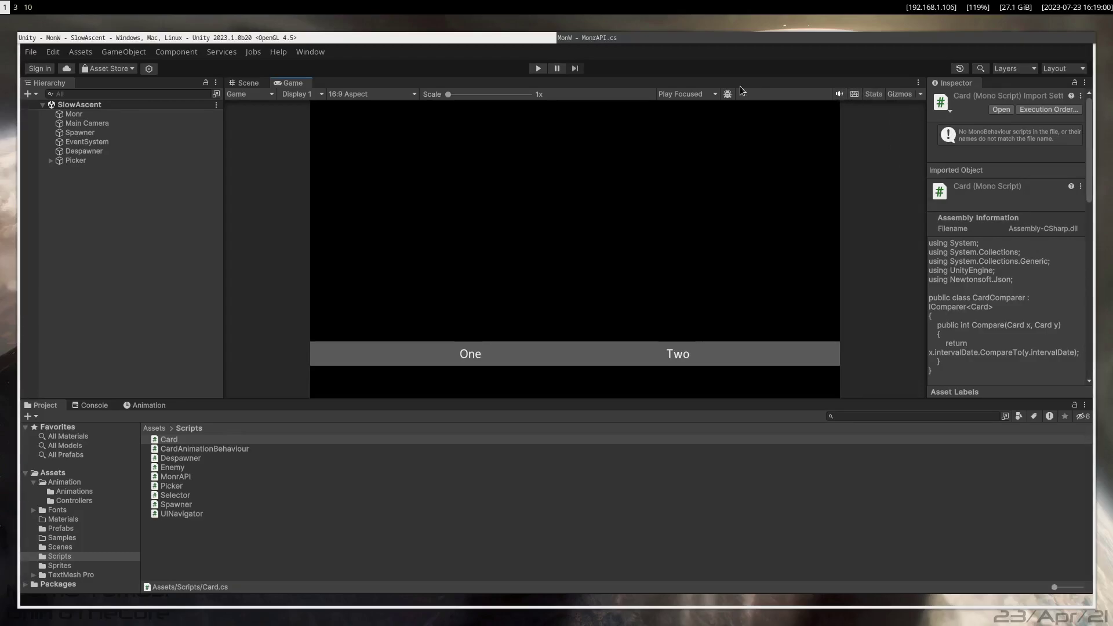
{"action": "left_click", "coordinate": [593, 39]}
{"action": "key", "text": "super+Left"}
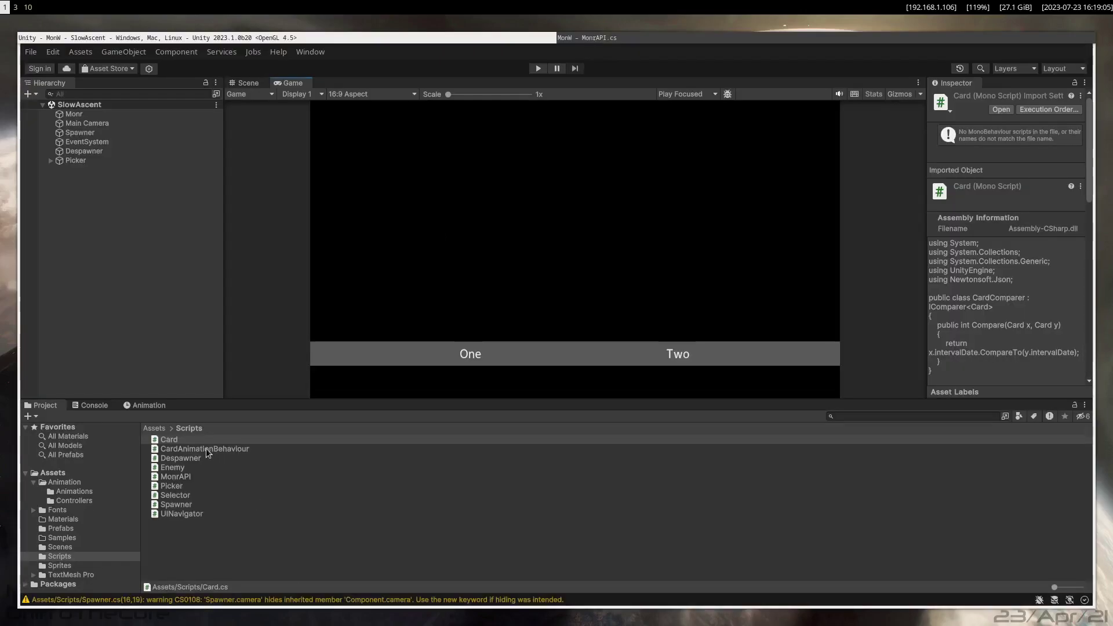
{"action": "left_click", "coordinate": [90, 599]}
{"action": "left_click", "coordinate": [30, 416]}
{"action": "left_click", "coordinate": [43, 405]}
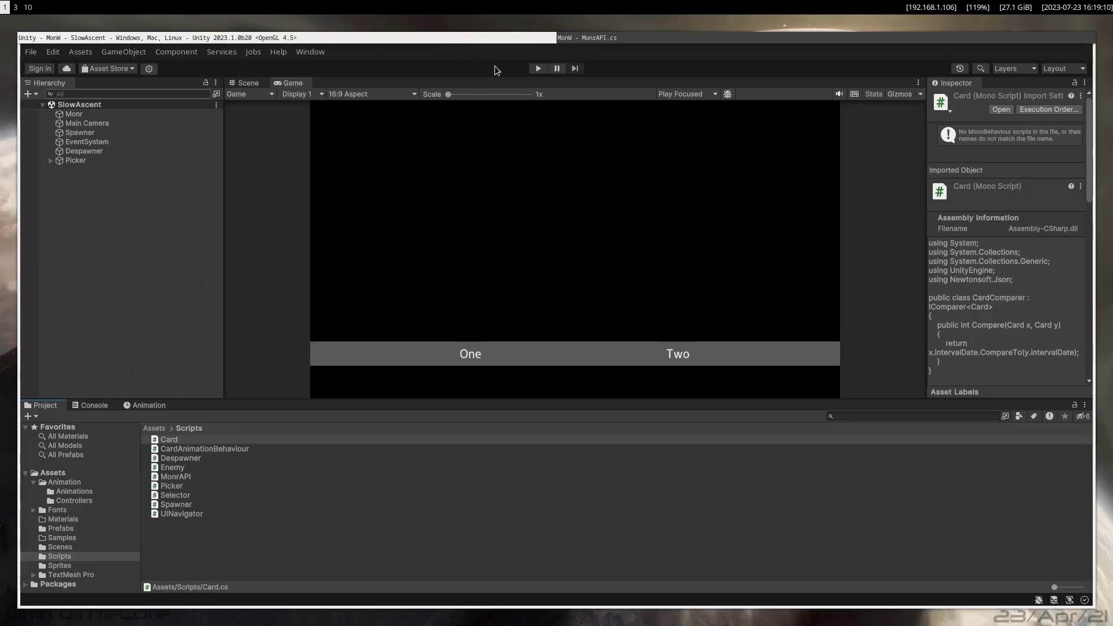
{"action": "double_click", "coordinate": [193, 487]}
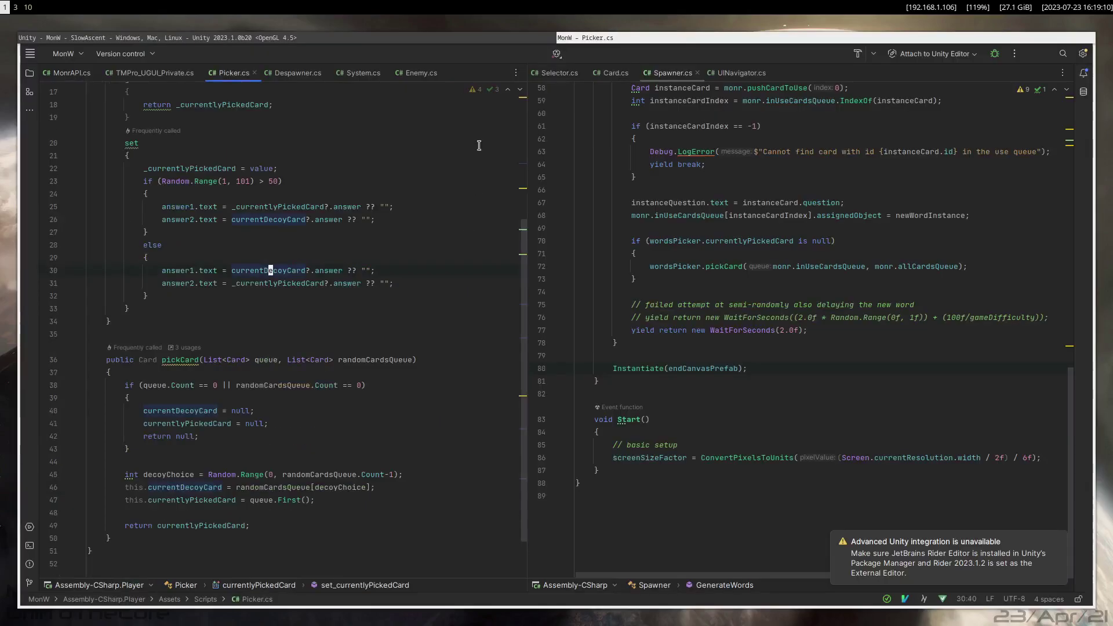
Return to Unity, run the SlowAscent game, choose "to miss (capturing)" for 取り逃がす, and pause play.
{"action": "left_click", "coordinate": [224, 36]}
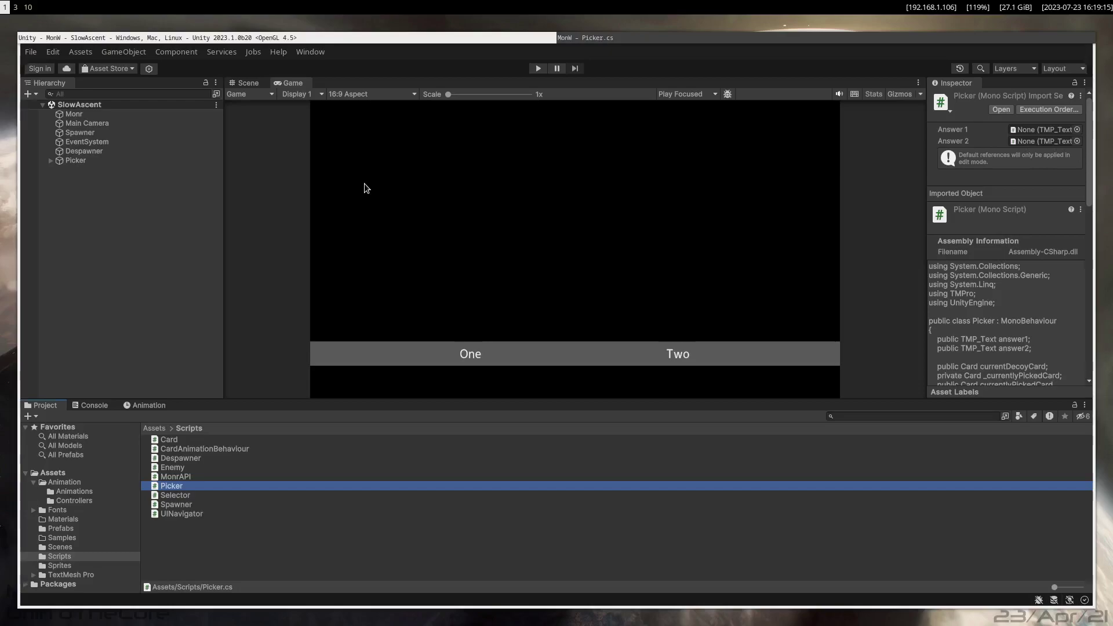
{"action": "left_click", "coordinate": [538, 68]}
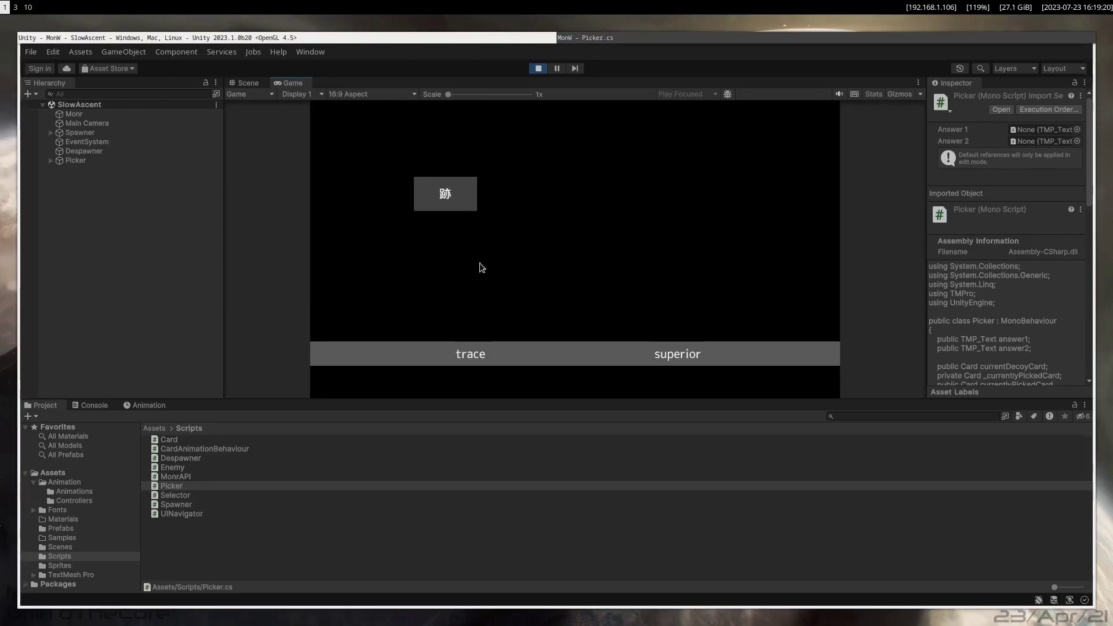
{"action": "left_click", "coordinate": [470, 268]}
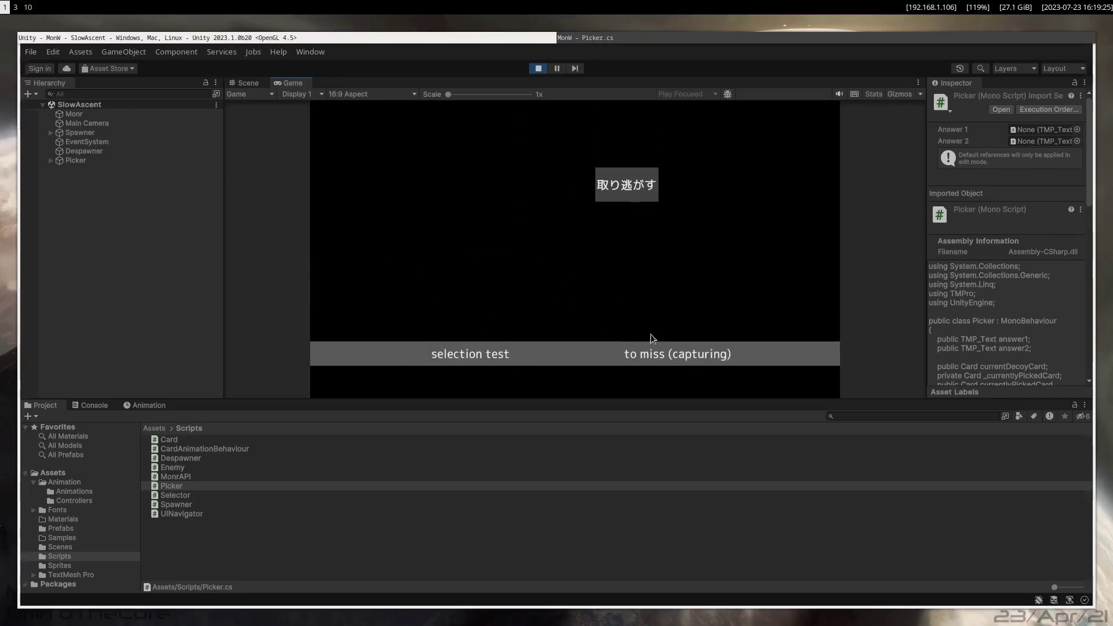
{"action": "left_click", "coordinate": [649, 349]}
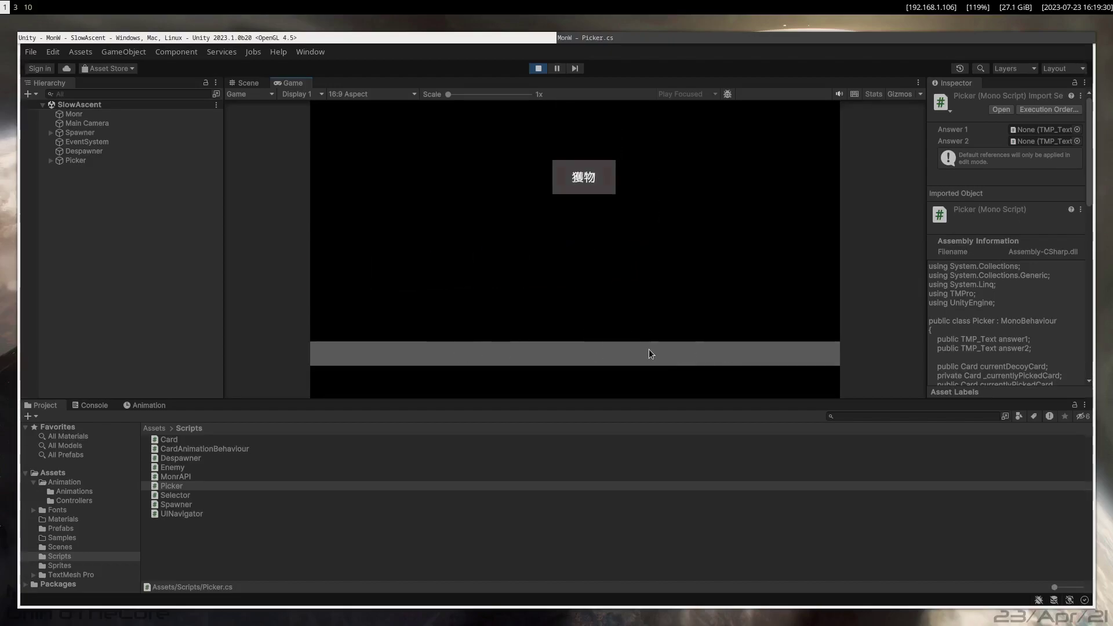
{"action": "left_click", "coordinate": [557, 67]}
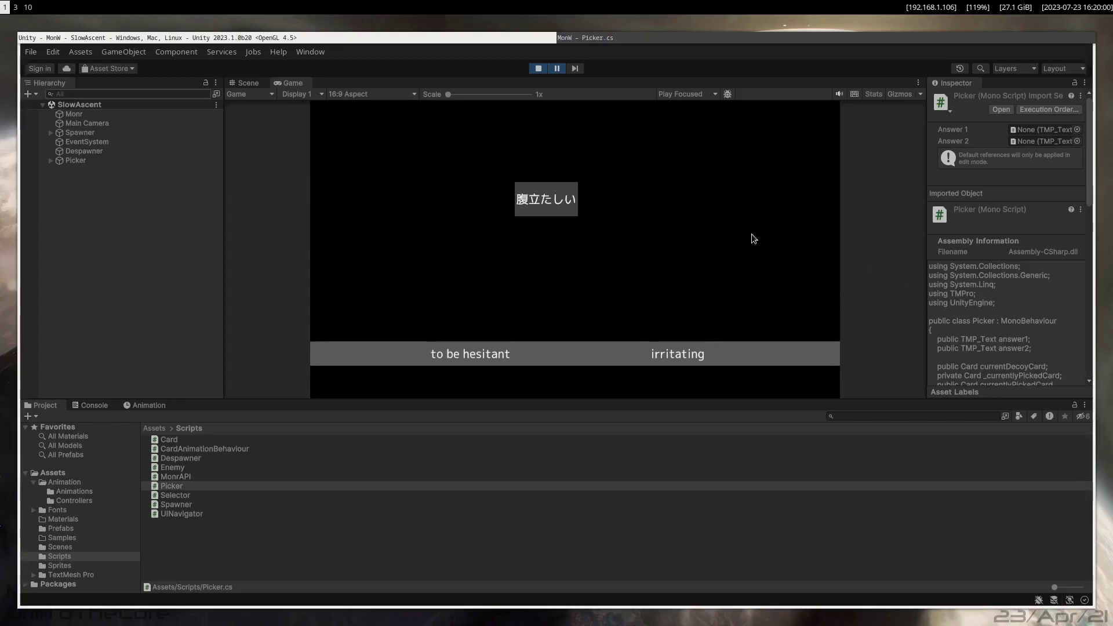
Resume the game, choose "irritating" for the word 腹立たしい, and stop play mode.
{"action": "left_click", "coordinate": [686, 353]}
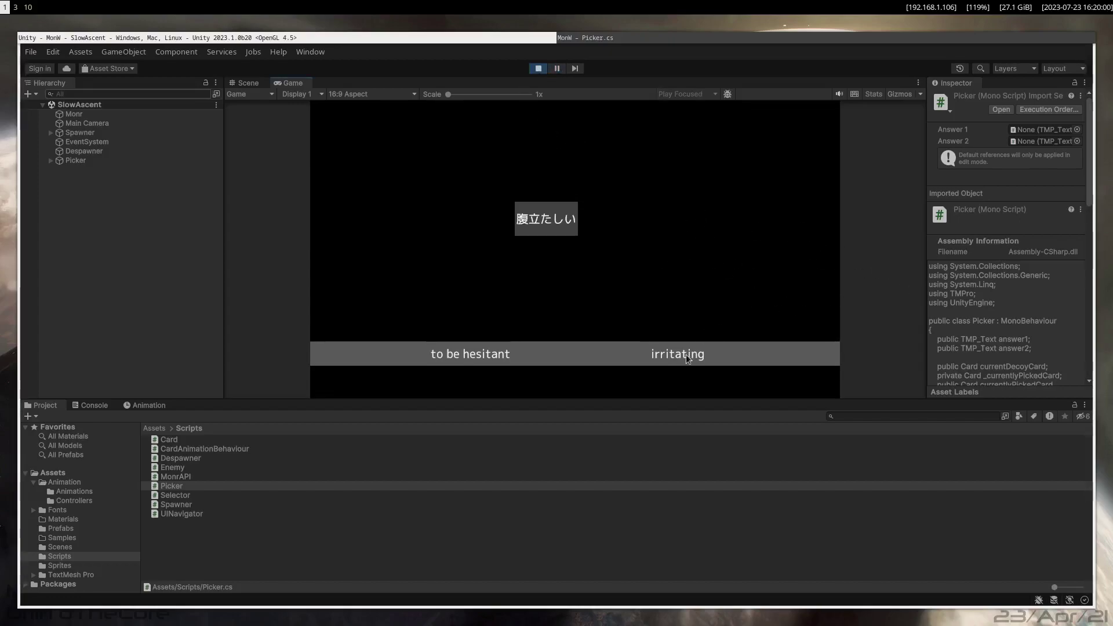
{"action": "left_click", "coordinate": [656, 353]}
{"action": "left_click", "coordinate": [538, 68]}
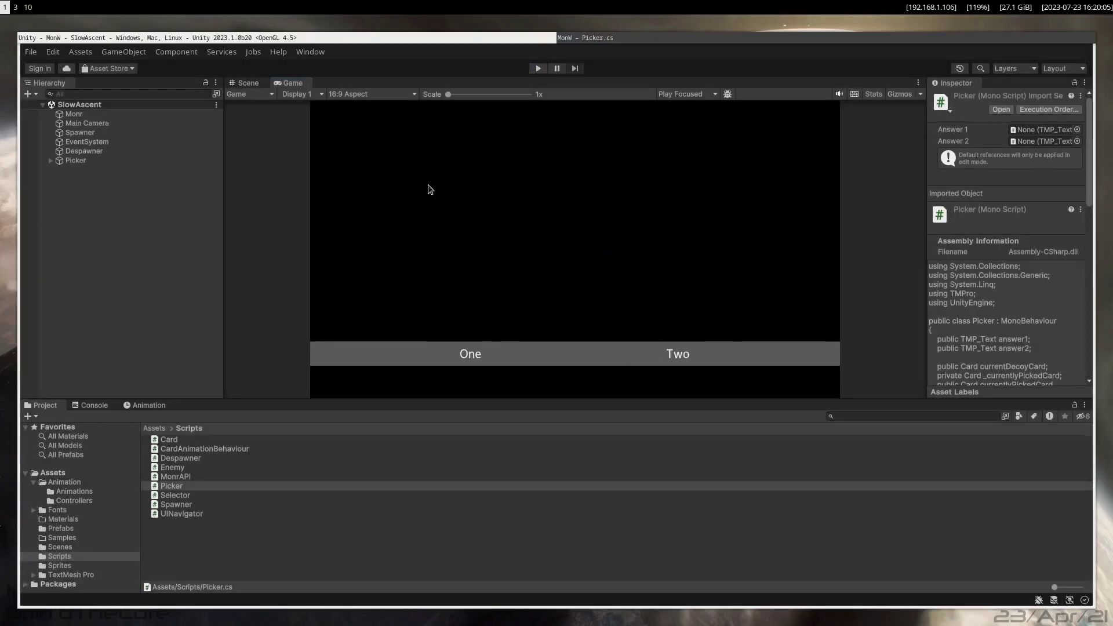
Switch to the backend server's terminal and highlight the latest card fetch and learn log entries.
{"action": "key", "text": "super+3"}
{"action": "key", "text": "super+0"}
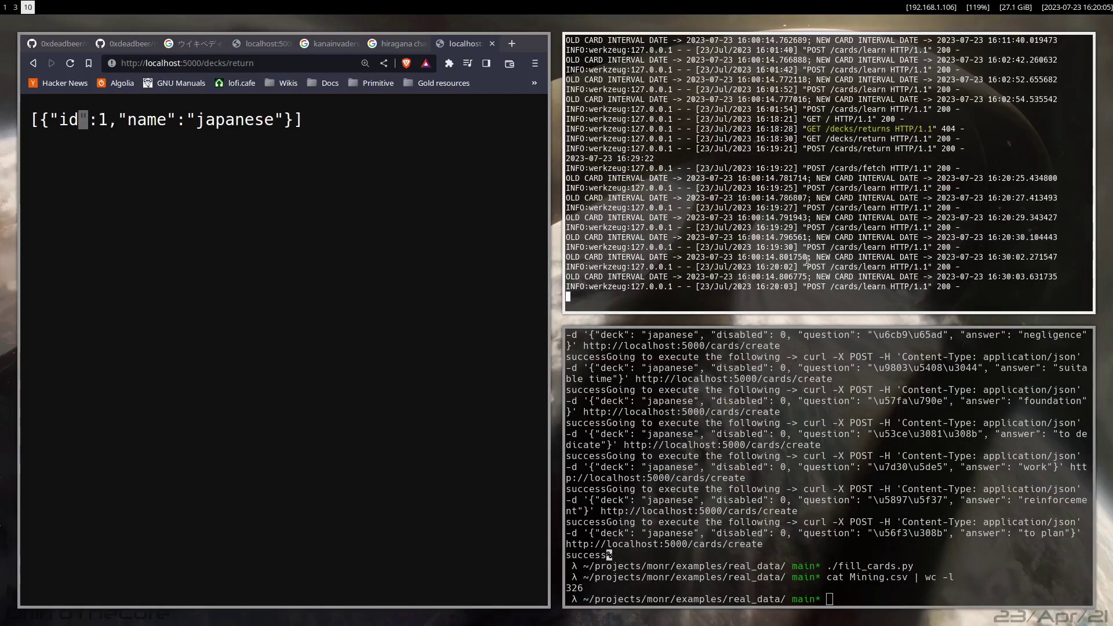
{"action": "mouse_move", "coordinate": [771, 165]}
{"action": "left_mouse_down"}
{"action": "mouse_move", "coordinate": [777, 290]}
{"action": "mouse_move", "coordinate": [777, 169]}
{"action": "left_mouse_up"}
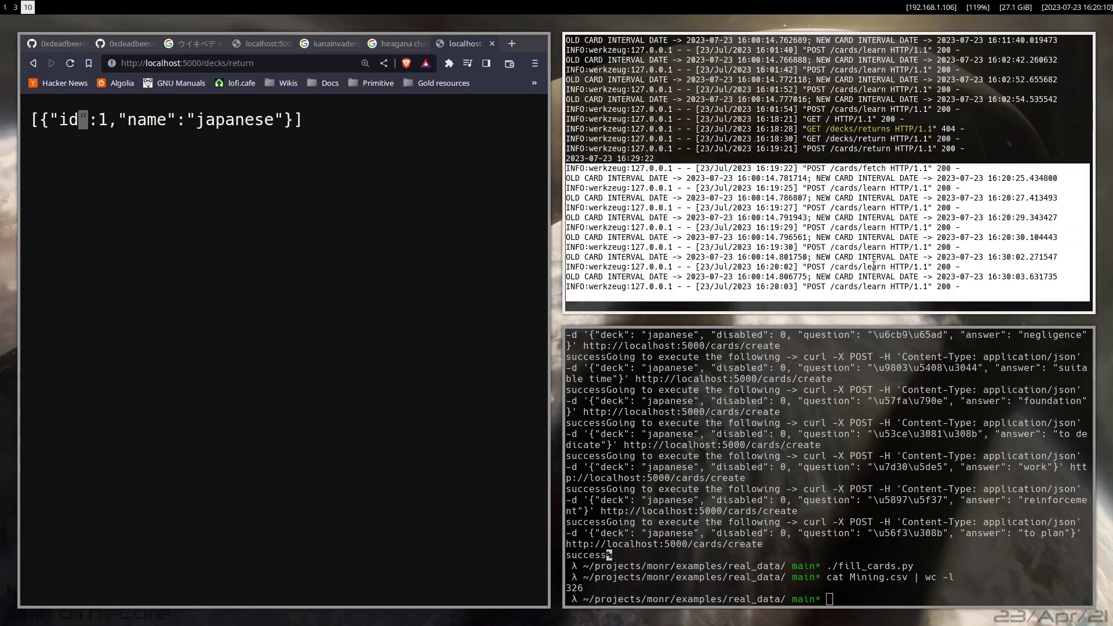
Show the MonW project in the Scene view and return to the browser's earlier decks/return page.
{"action": "key", "text": "super+1"}
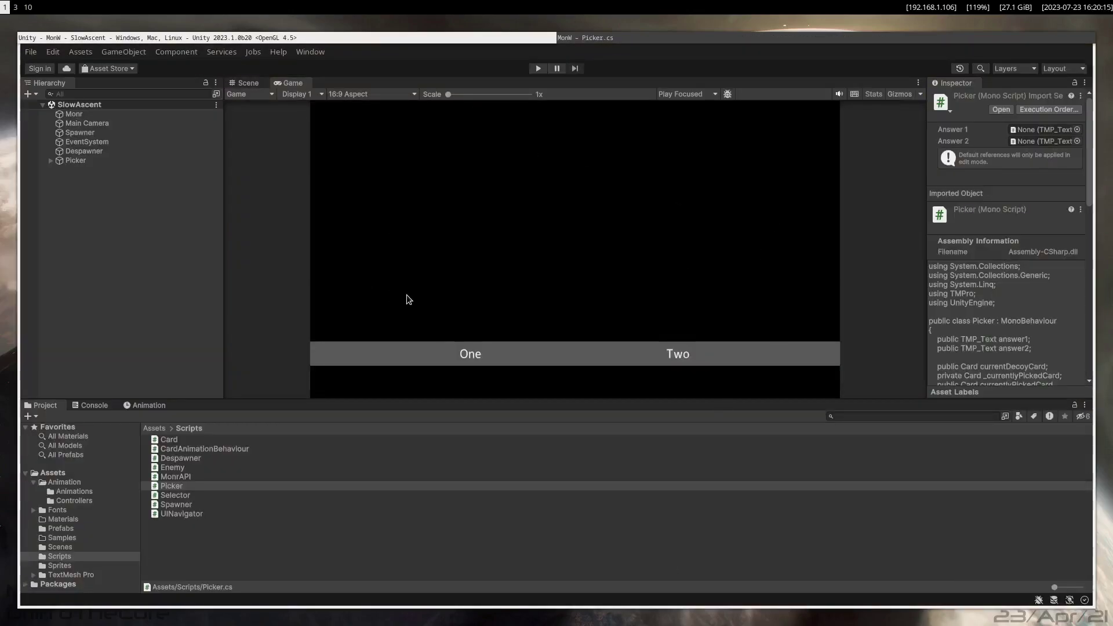
{"action": "left_click", "coordinate": [248, 83]}
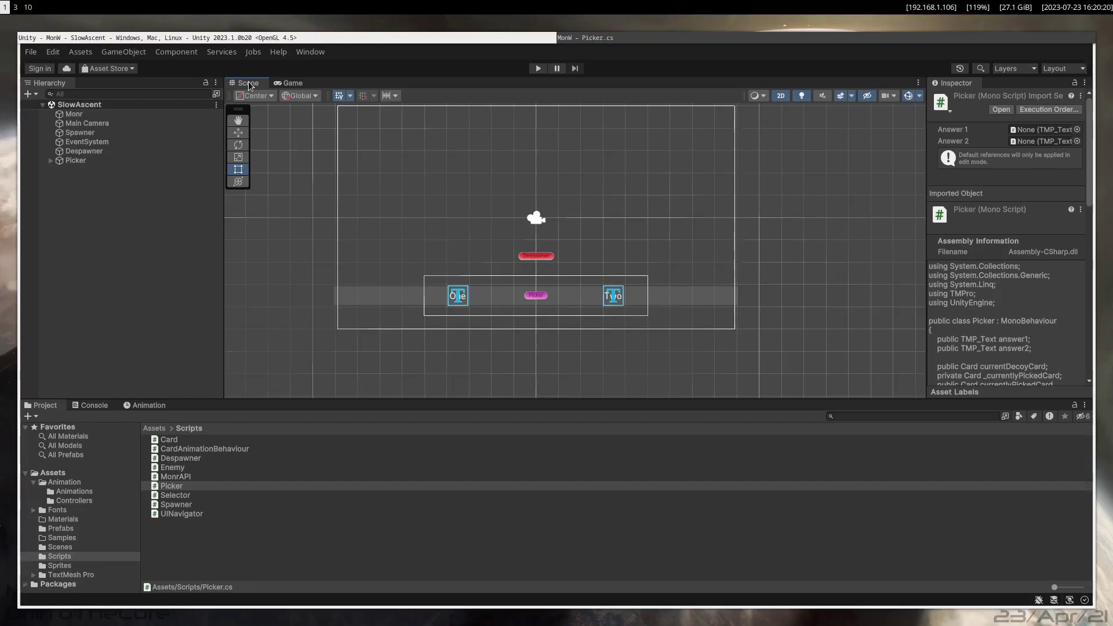
{"action": "key", "text": "super+0"}
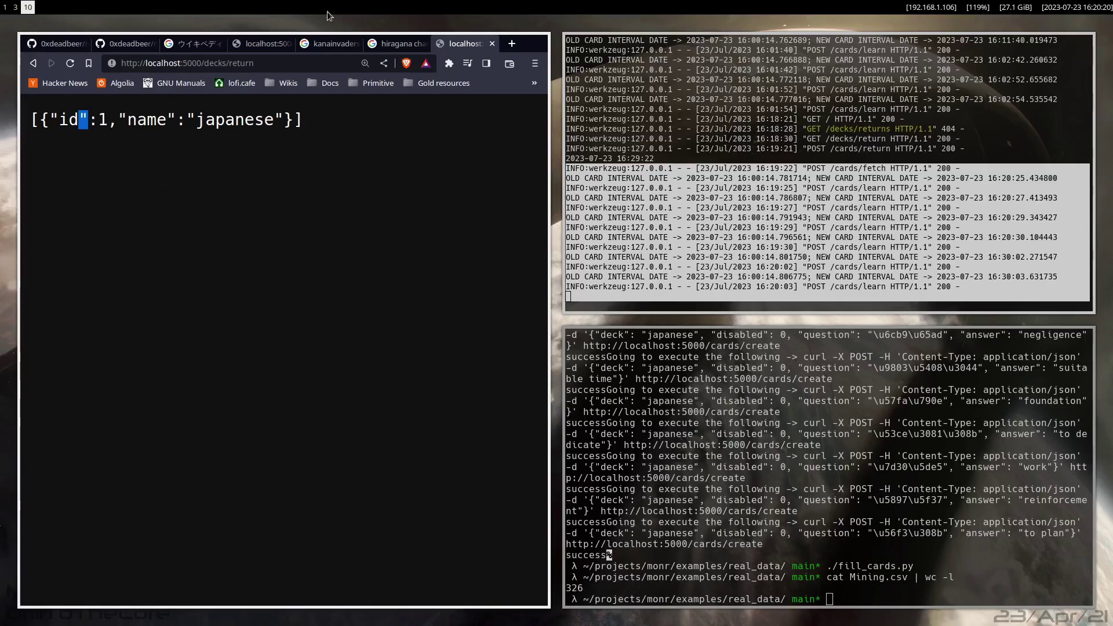
{"action": "left_click", "coordinate": [262, 44]}
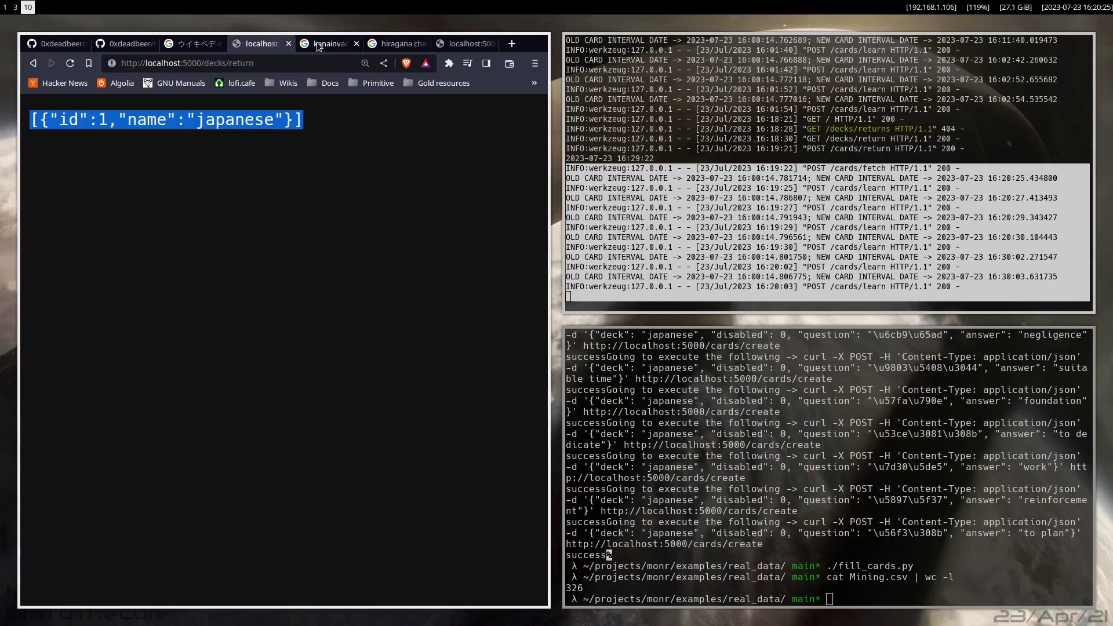
Switch to the LingoAscent Unity project, examine the platform from other angles, and show it in the Game view.
{"action": "key", "text": "super+3"}
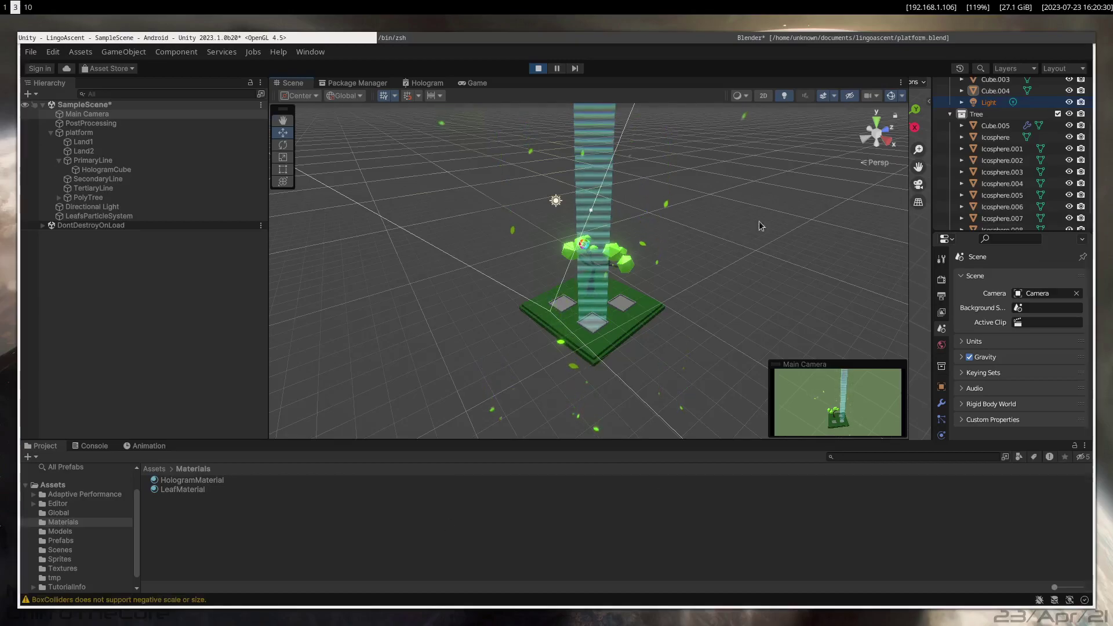
{"action": "left_click_drag", "start_coordinate": [764, 224], "coordinate": [634, 261]}
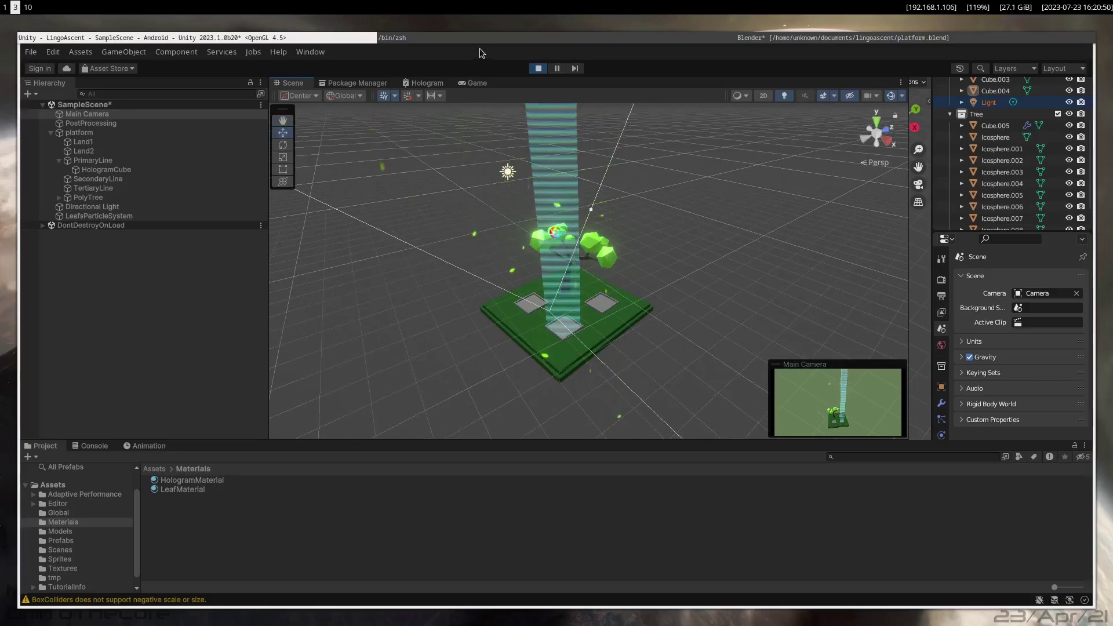
{"action": "scroll", "coordinate": [497, 34], "scroll_direction": "down", "scroll_amount": 2}
{"action": "left_click_drag", "start_coordinate": [476, 213], "coordinate": [383, 57]}
{"action": "left_click", "coordinate": [360, 41]}
{"action": "left_click", "coordinate": [554, 33]}
{"action": "scroll", "coordinate": [554, 33], "scroll_direction": "up", "scroll_amount": 1}
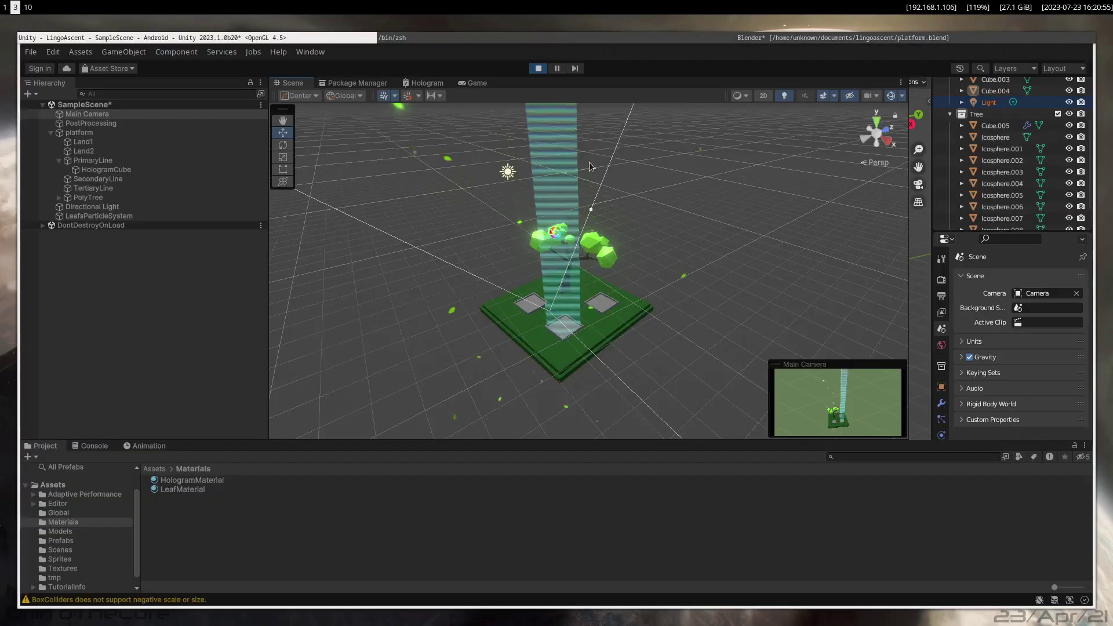
{"action": "left_click", "coordinate": [464, 87]}
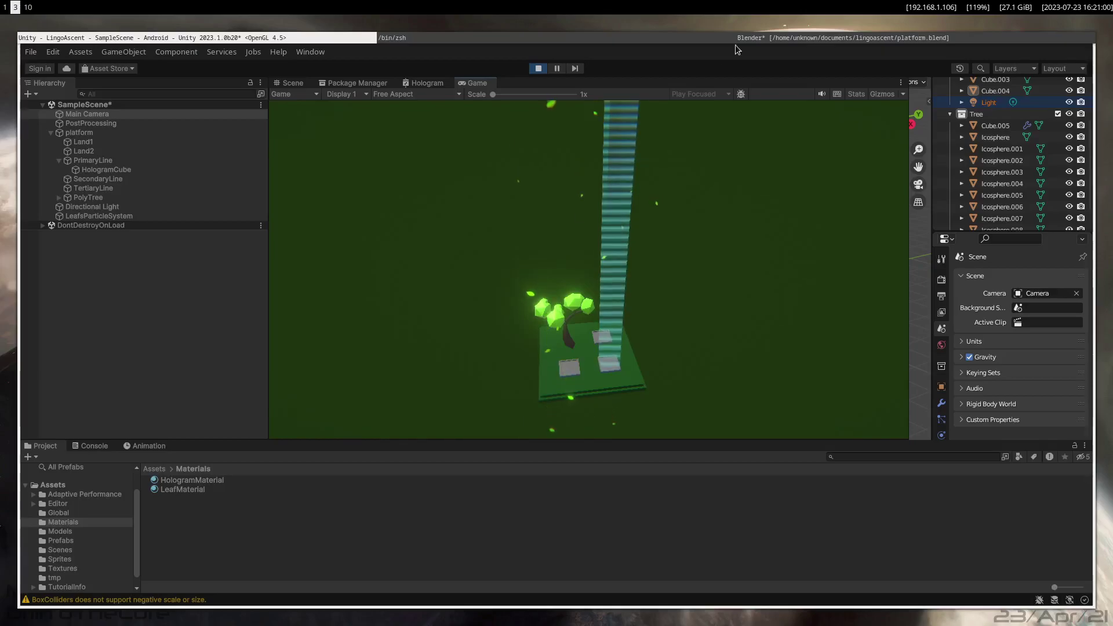
Switch to Blender and examine the low-poly platform and tree model in platform.blend.
{"action": "left_click", "coordinate": [776, 35]}
{"action": "scroll", "coordinate": [586, 239], "scroll_direction": "up", "scroll_amount": 2}
{"action": "scroll", "coordinate": [579, 235], "scroll_direction": "down", "scroll_amount": 5}
{"action": "scroll", "coordinate": [570, 262], "scroll_direction": "up", "scroll_amount": 4}
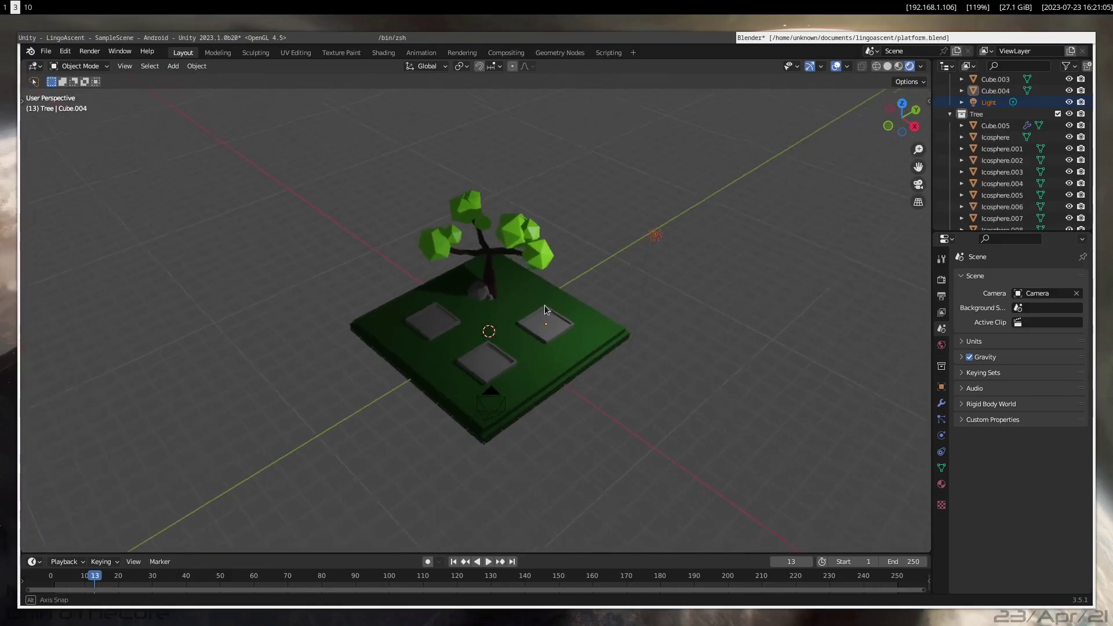
Examine the platform model in Blender from steeper angles, and view the platform with its hologram beam from above in Unity's Scene view.
{"action": "left_click_drag", "start_coordinate": [545, 305], "coordinate": [536, 310]}
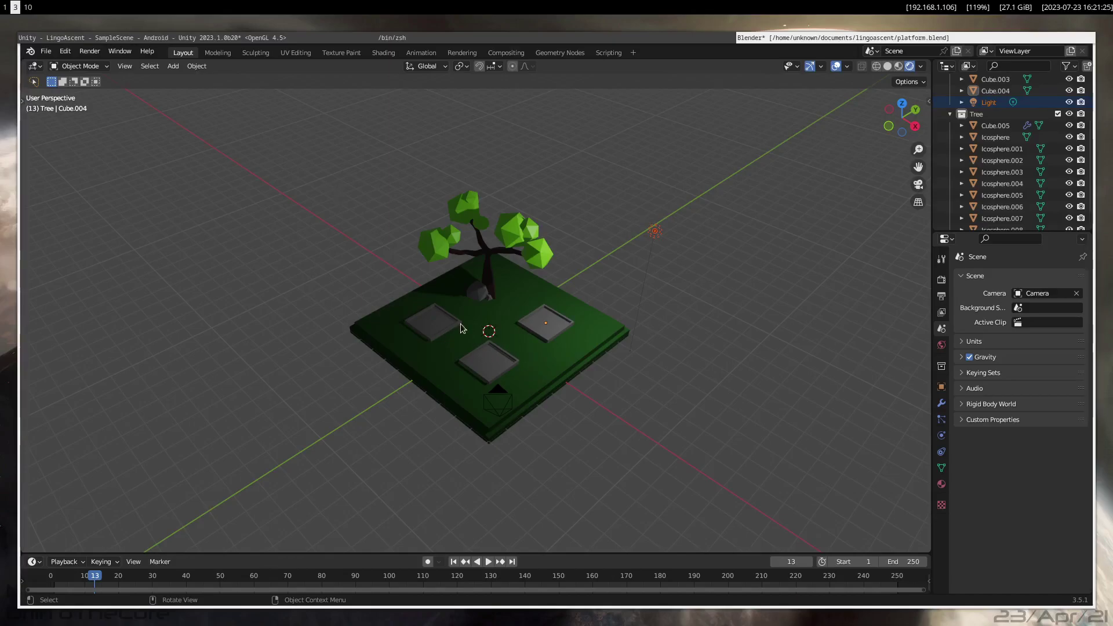
{"action": "left_click_drag", "start_coordinate": [488, 371], "coordinate": [499, 268]}
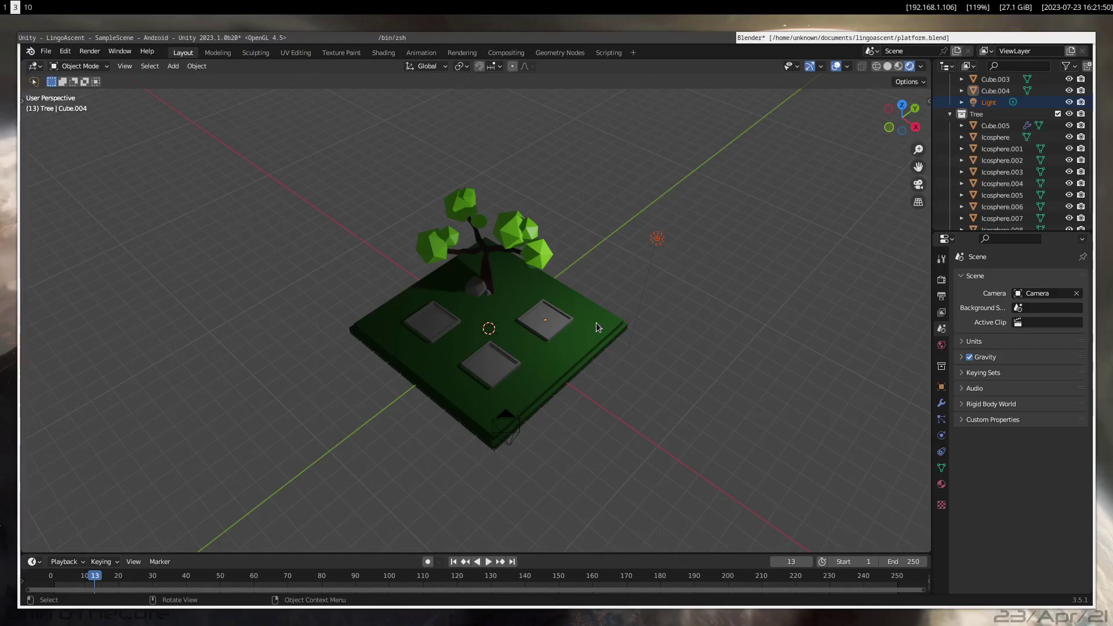
{"action": "left_click_drag", "start_coordinate": [596, 323], "coordinate": [575, 239]}
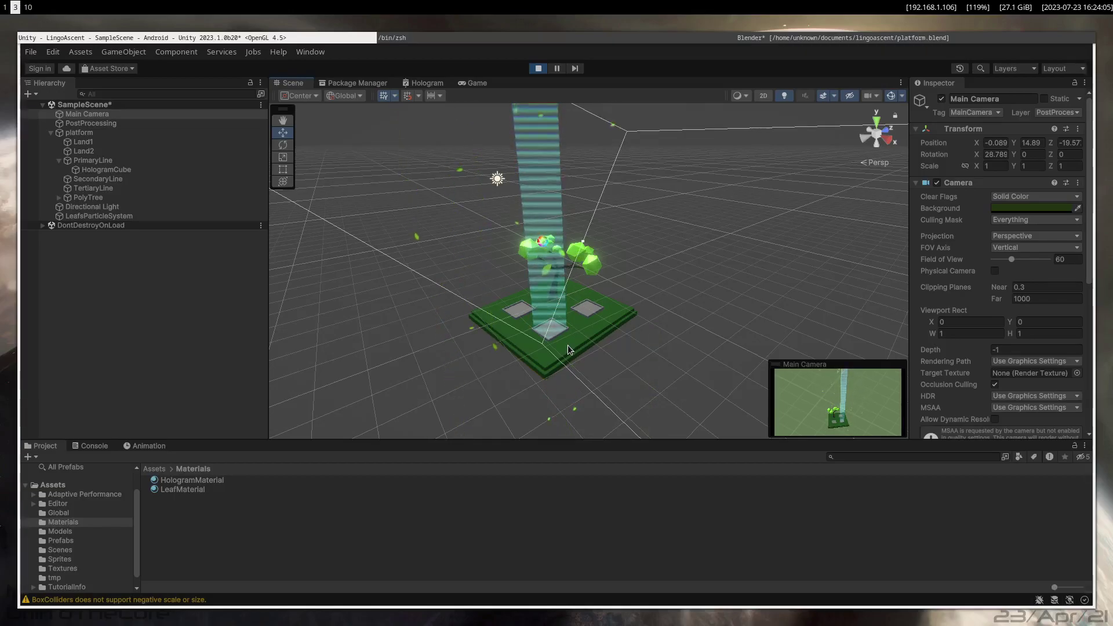
{"action": "scroll", "coordinate": [568, 345], "scroll_direction": "up", "scroll_amount": 3}
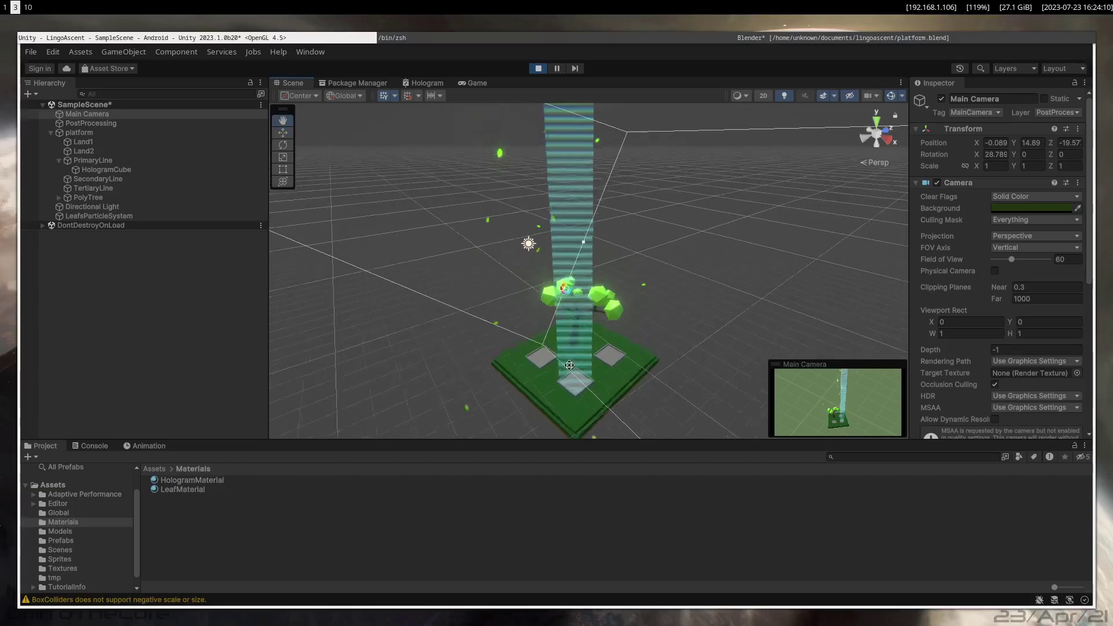
{"action": "left_click_drag", "start_coordinate": [571, 369], "coordinate": [582, 346], "text": "alt"}
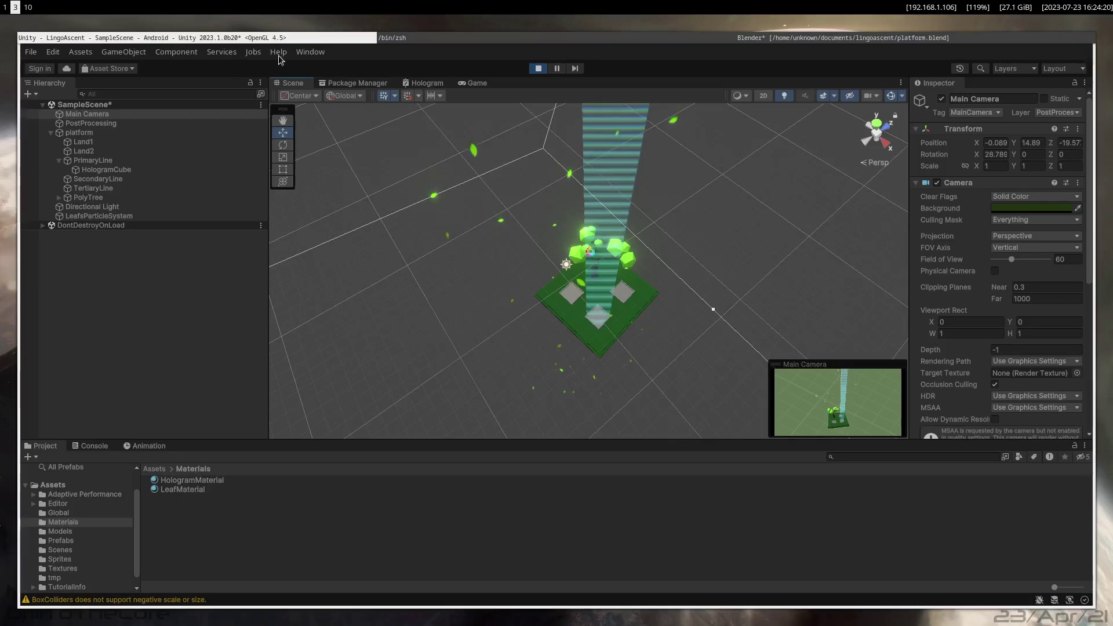
Switch to Blender to view platform.blend from another angle and return to the LingoAscent Unity project.
{"action": "key", "text": "super+Right"}
{"action": "key", "text": "super+Right"}
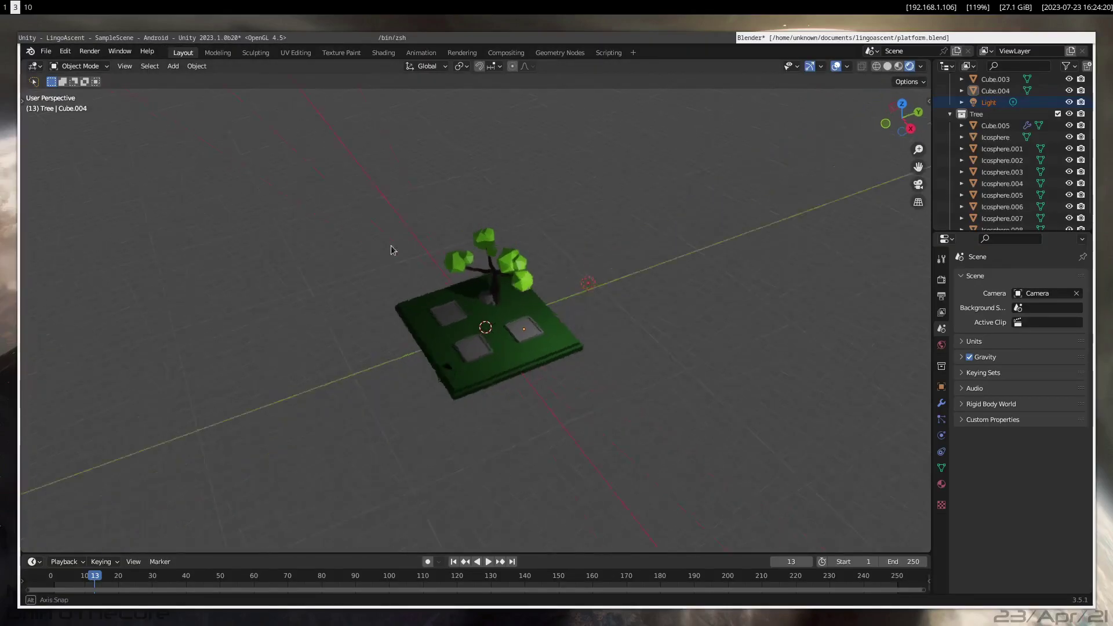
{"action": "left_click_drag", "start_coordinate": [385, 245], "coordinate": [573, 278]}
{"action": "left_click", "coordinate": [307, 38]}
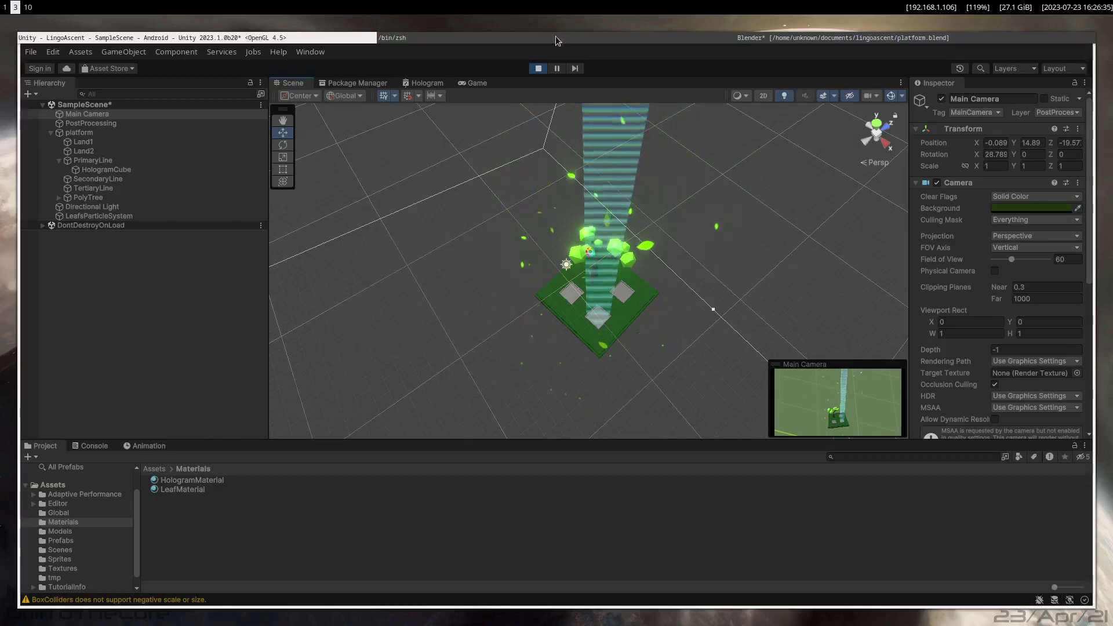
Examine the platform, glowing tree and hologram beam in Unity's Scene view from shifted viewpoints.
{"action": "scroll", "coordinate": [555, 37], "scroll_direction": "up", "scroll_amount": 3}
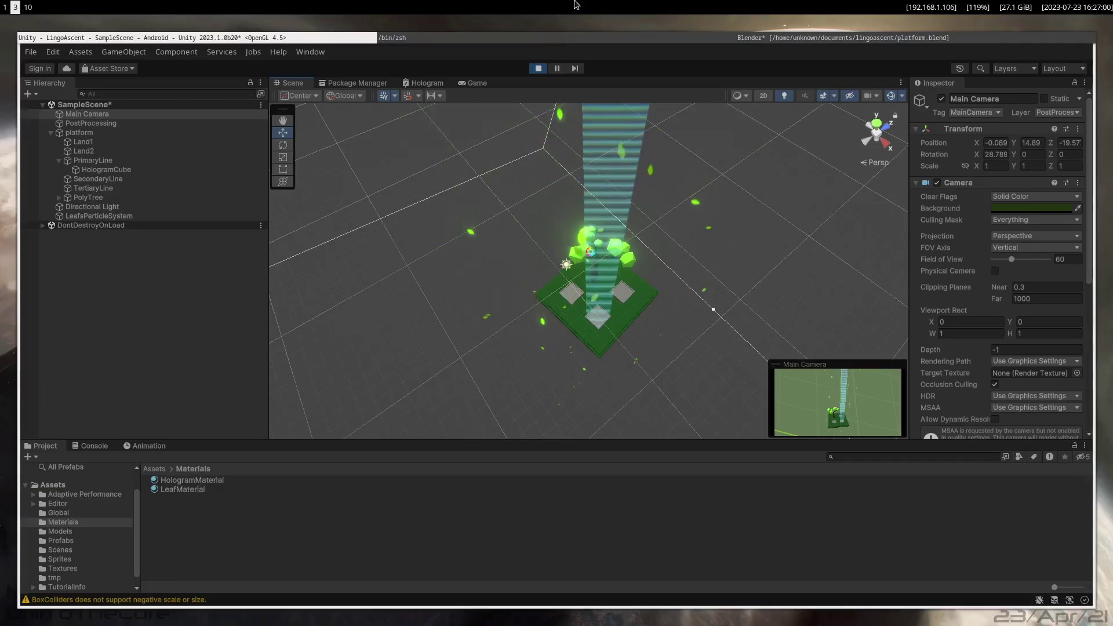
{"action": "left_click_drag", "start_coordinate": [574, 313], "coordinate": [615, 314]}
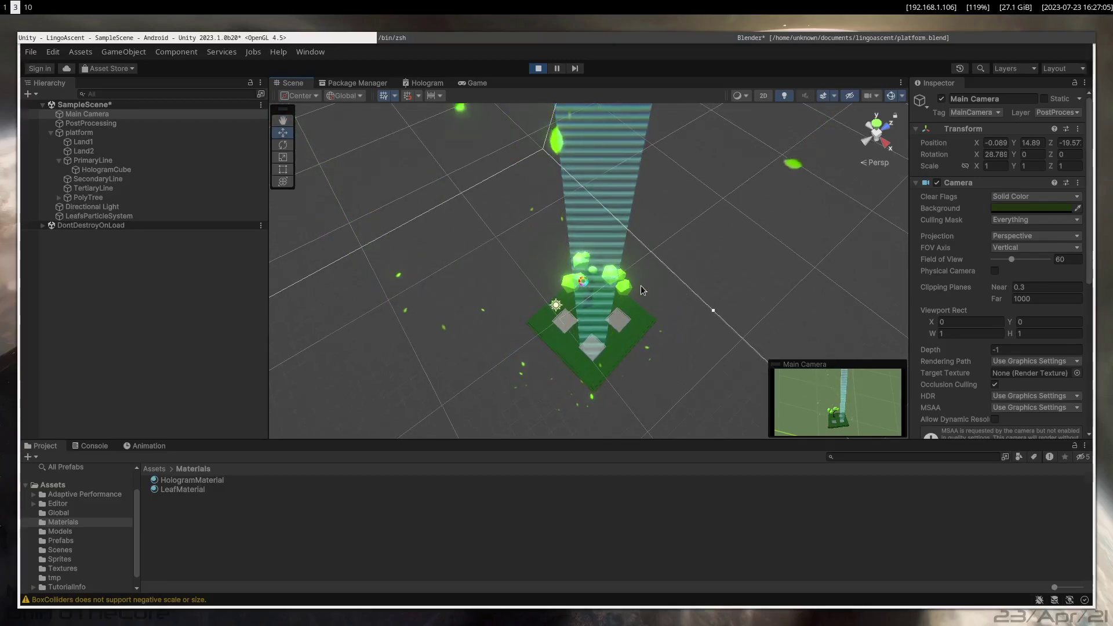
{"action": "left_click_drag", "start_coordinate": [642, 290], "coordinate": [780, 323]}
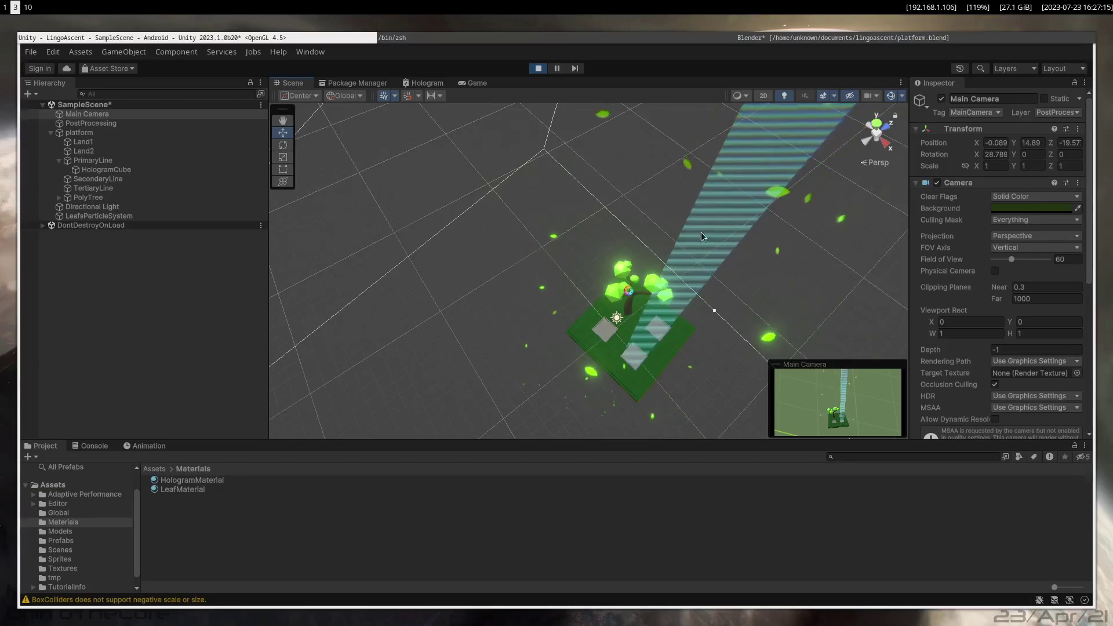
{"action": "left_click_drag", "start_coordinate": [702, 242], "coordinate": [566, 231]}
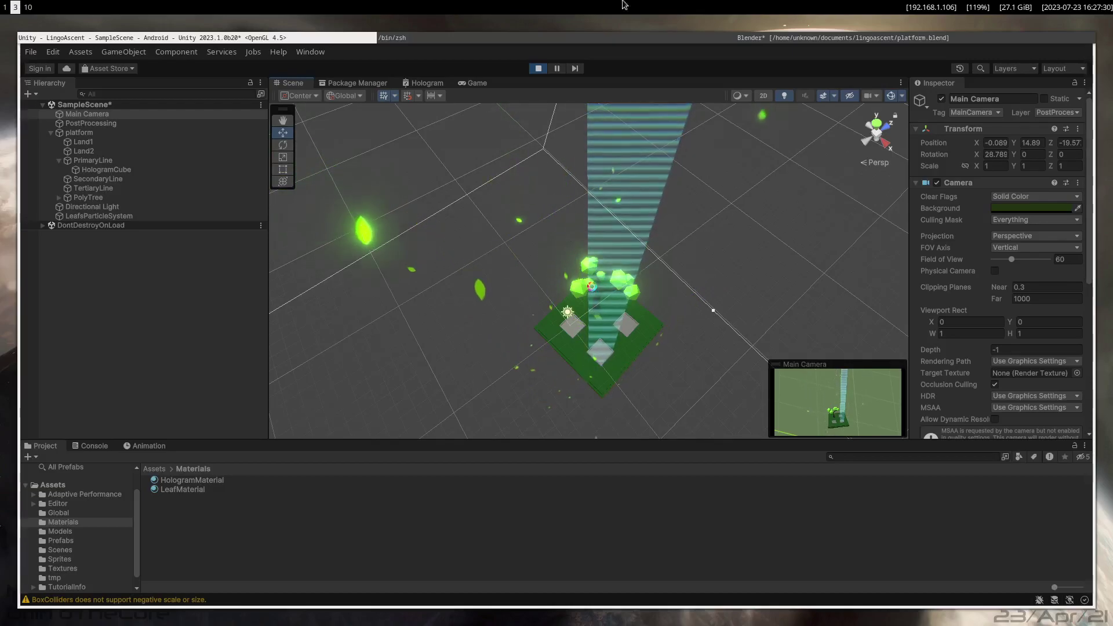
Show the workspace with the decks/return page and backend terminals, and return to the LingoAscent Unity workspace.
{"action": "scroll", "coordinate": [644, 5], "scroll_direction": "up", "scroll_amount": 1}
{"action": "scroll", "coordinate": [632, 5], "scroll_direction": "down", "scroll_amount": 2}
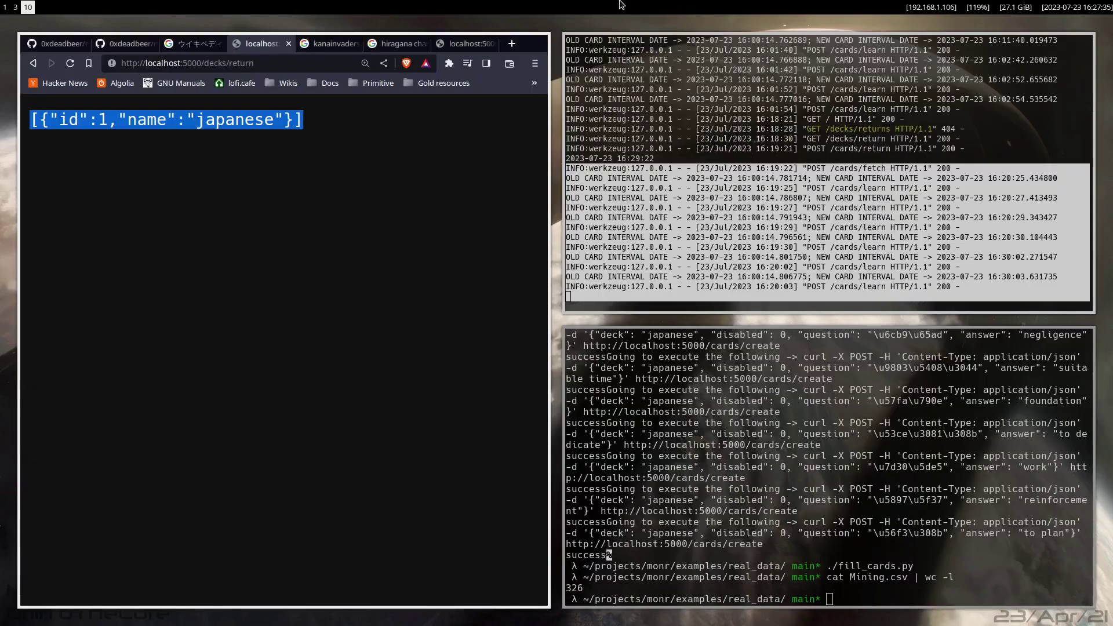
{"action": "scroll", "coordinate": [621, 5], "scroll_direction": "up", "scroll_amount": 1}
{"action": "scroll", "coordinate": [617, 9], "scroll_direction": "down", "scroll_amount": 1}
{"action": "key", "text": "super+3"}
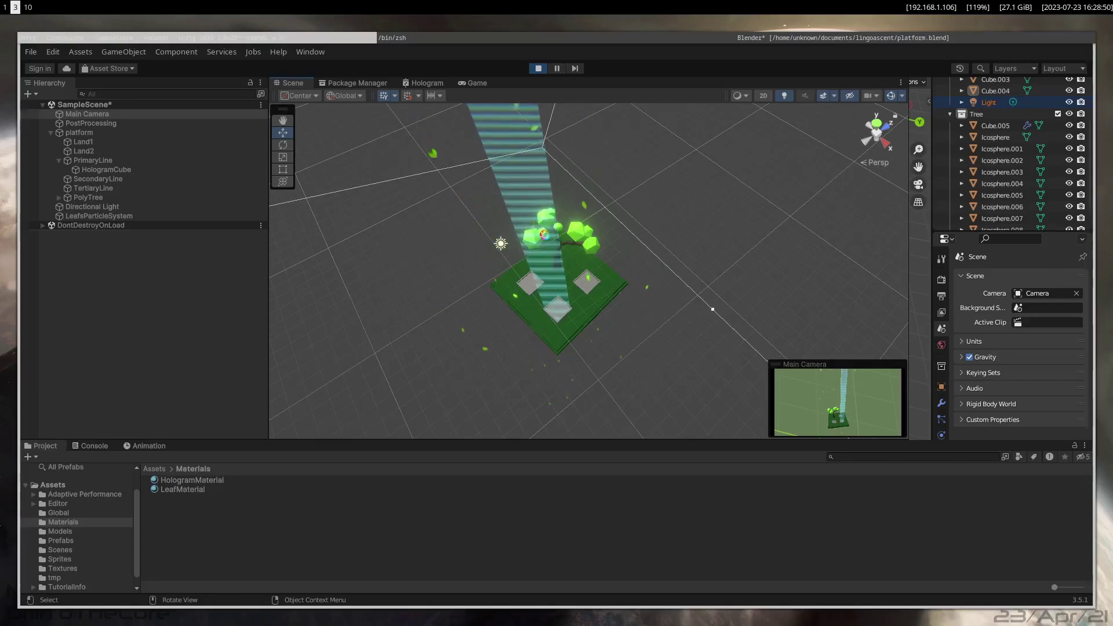
Show the floating YouTube Music browser window, hide it again, and look over the platform in Unity's Scene view.
{"action": "key", "text": "super+minus"}
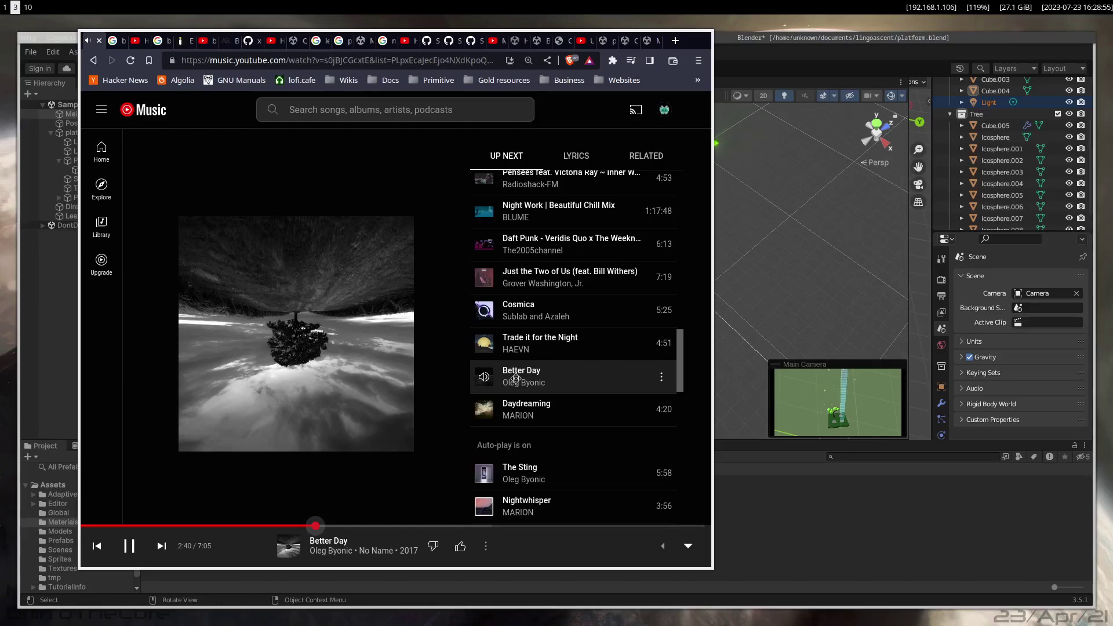
{"action": "left_click_drag", "start_coordinate": [546, 391], "coordinate": [561, 422]}
{"action": "key", "text": "super+minus"}
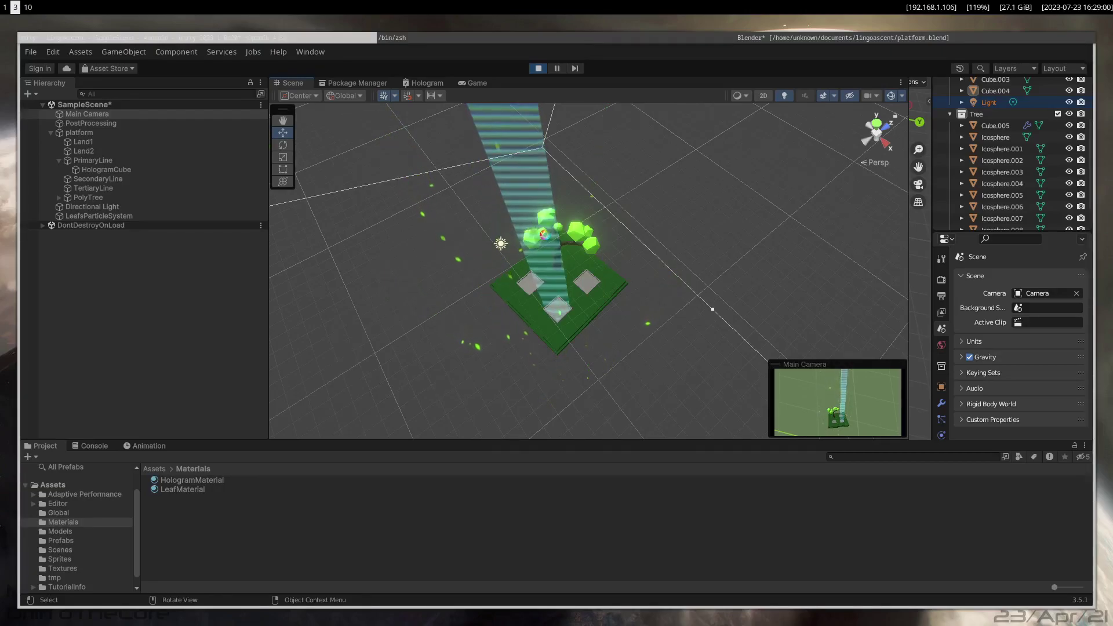
{"action": "left_click_drag", "start_coordinate": [547, 398], "coordinate": [550, 343]}
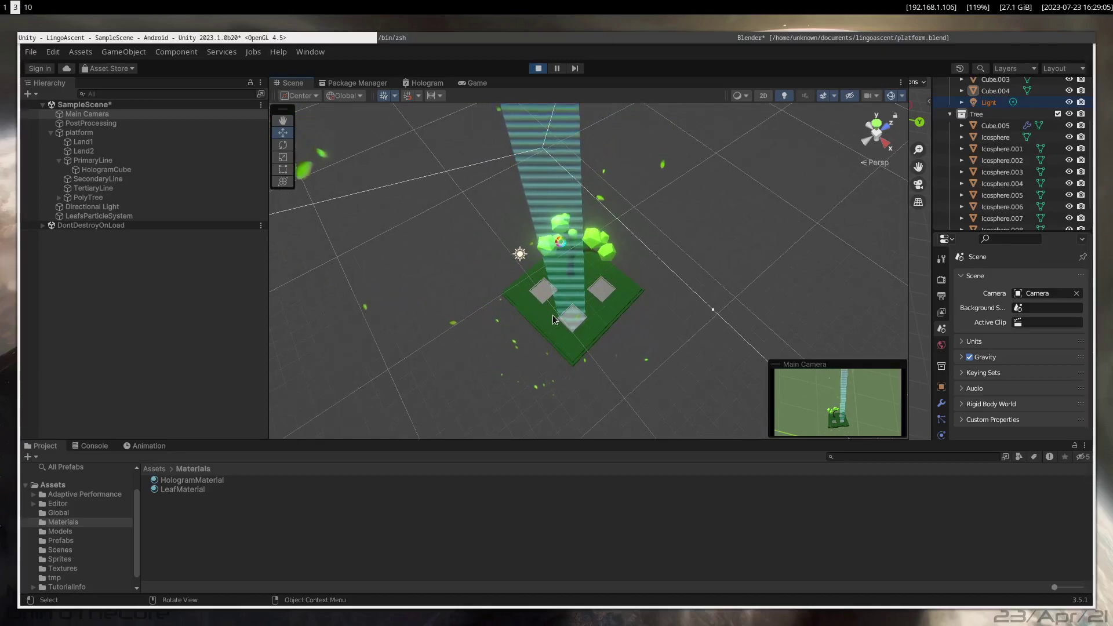